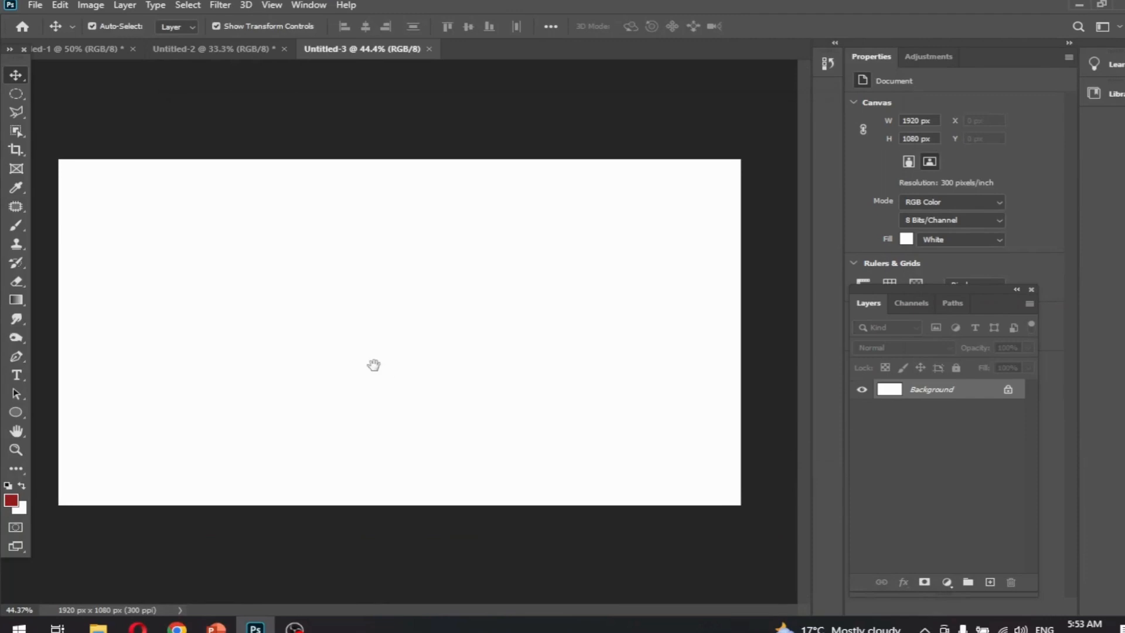
Step: Draw a dark red circle about 1098 px wide on the blank canvas and remove its stroke
click(16, 412)
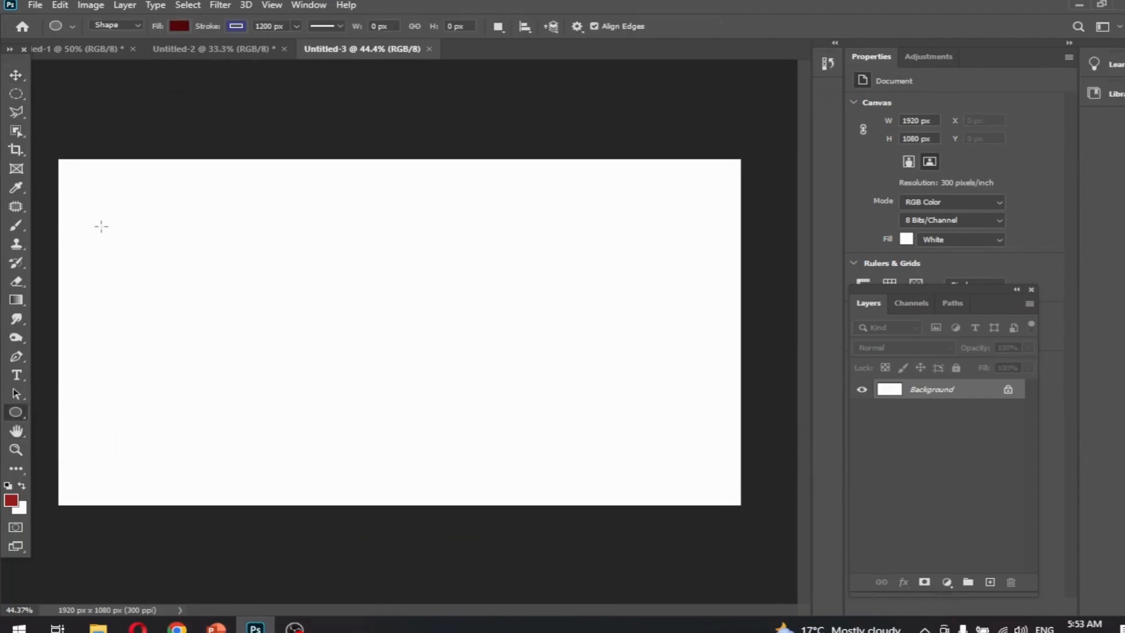
drag(101, 227, 761, 578)
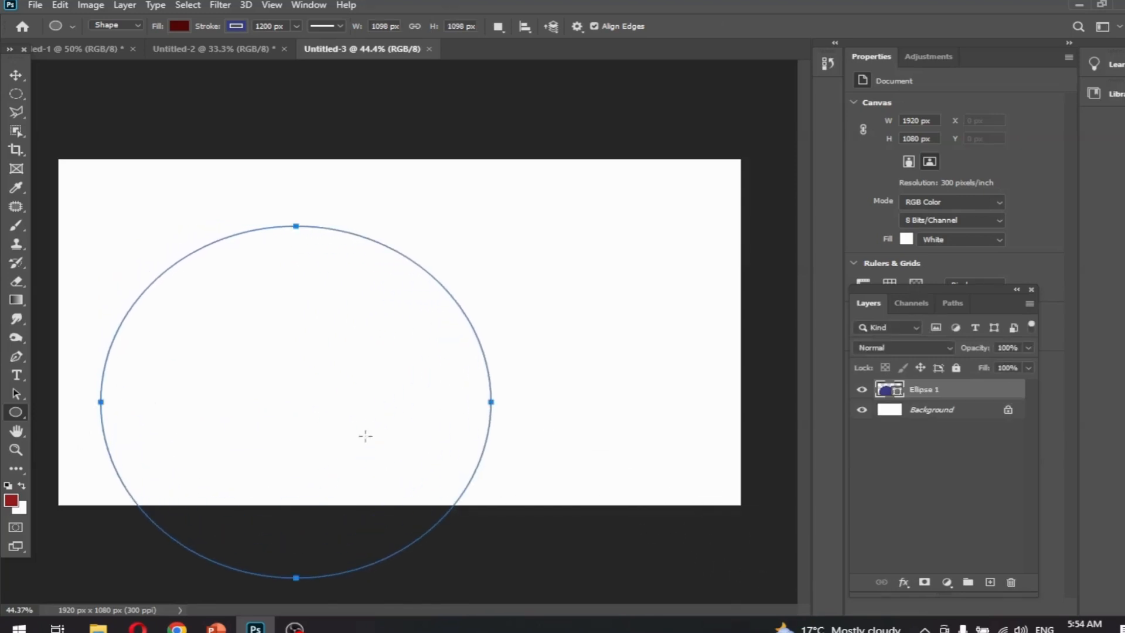
click(889, 170)
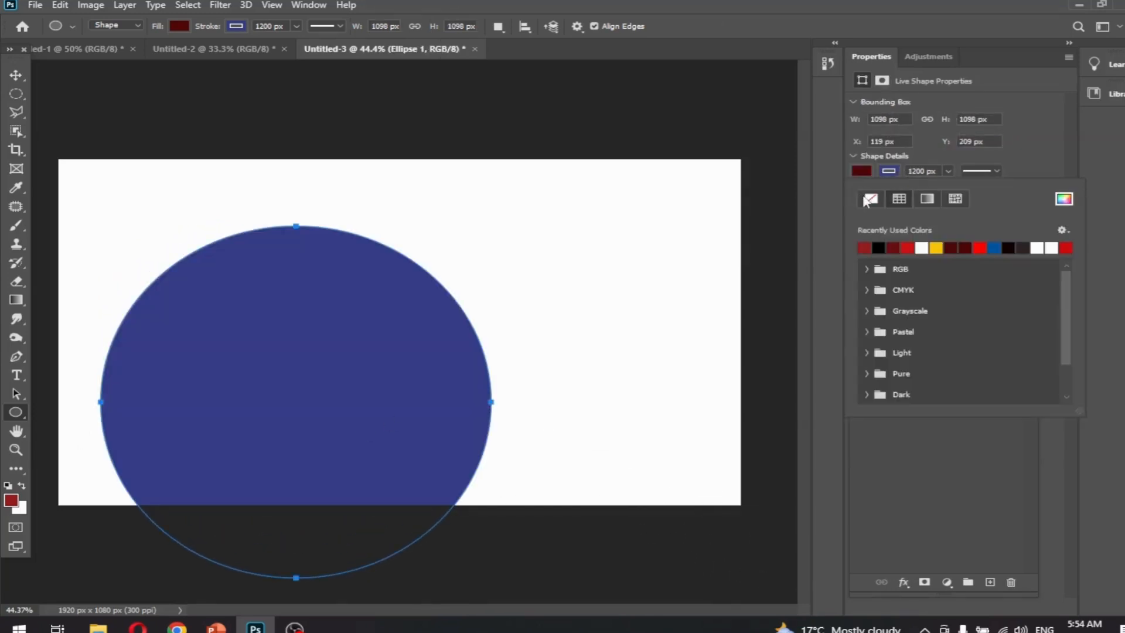
click(870, 199)
Step: Enlarge the circle to about 1300 px, move it partly beyond the canvas's left edge, and duplicate it
click(16, 75)
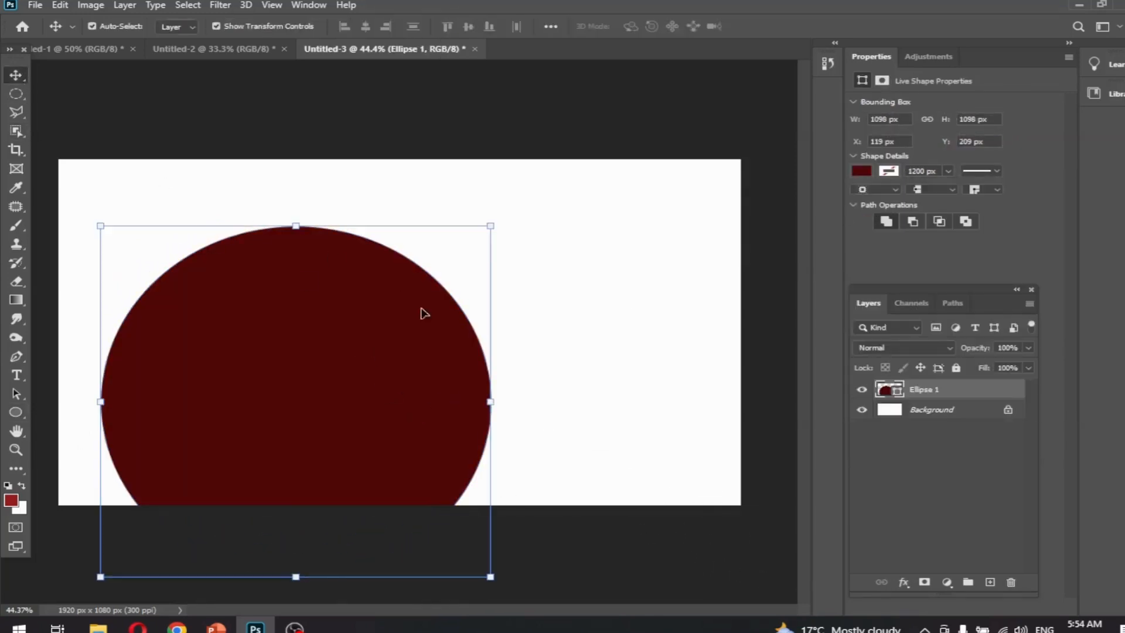
drag(491, 226, 561, 161)
drag(430, 413, 257, 378)
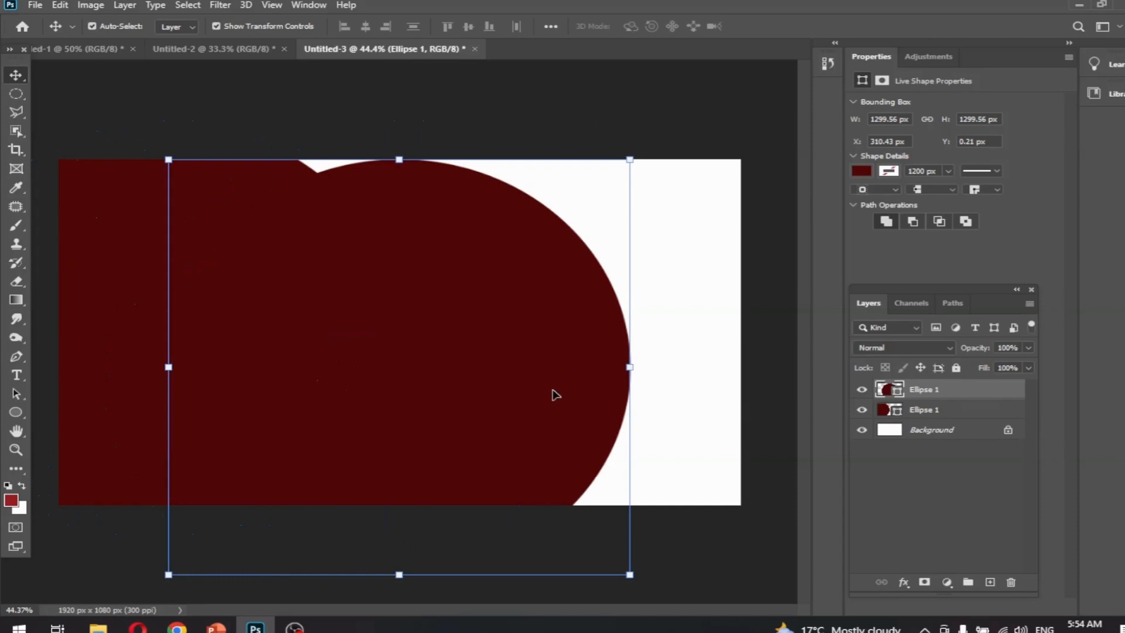
Step: Fill the duplicate circle with bright red and position it over the original, leaving a thin dark rim along the right side
click(858, 172)
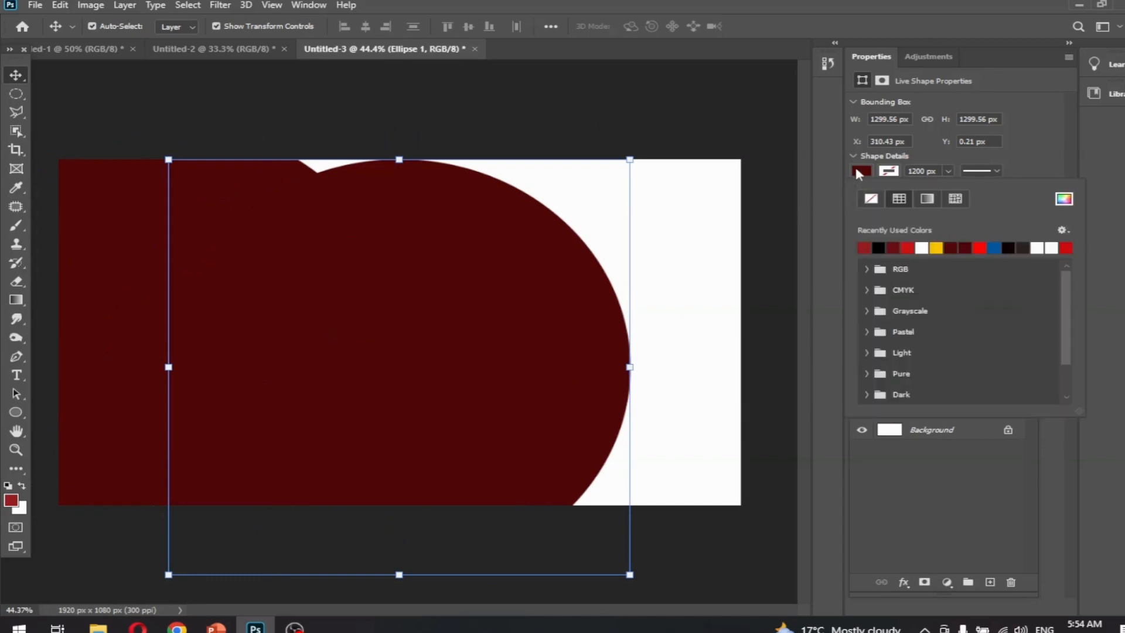
click(907, 247)
click(431, 358)
drag(432, 358, 254, 335)
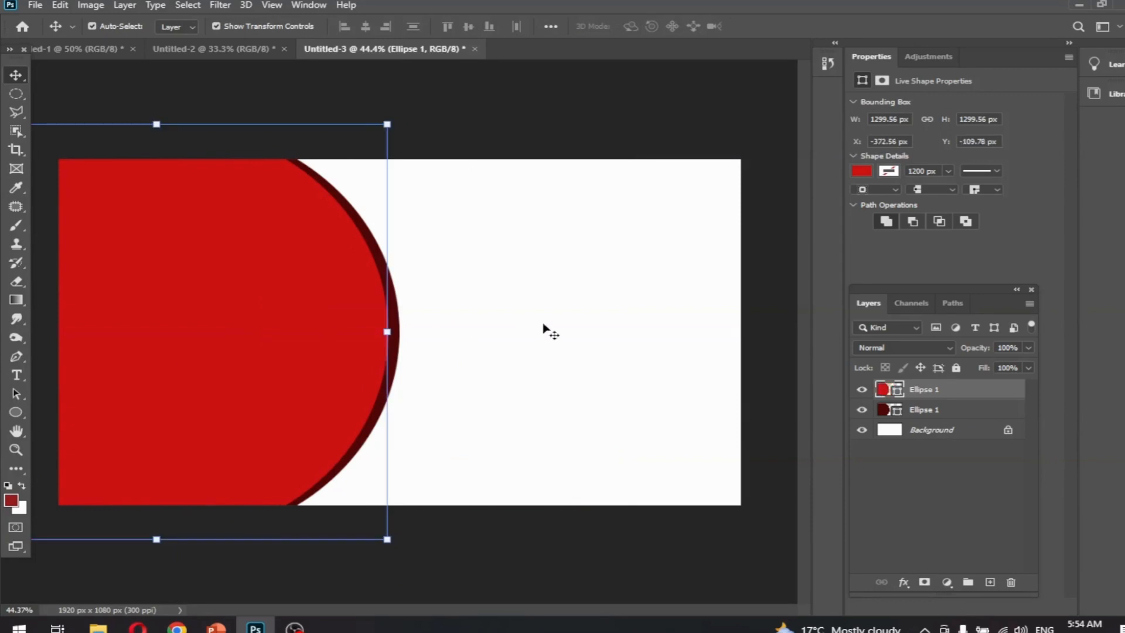
Step: Add a layer mask to the bright red circle and place the Unsplash photo of the woman from Downloads as an embedded image
click(925, 583)
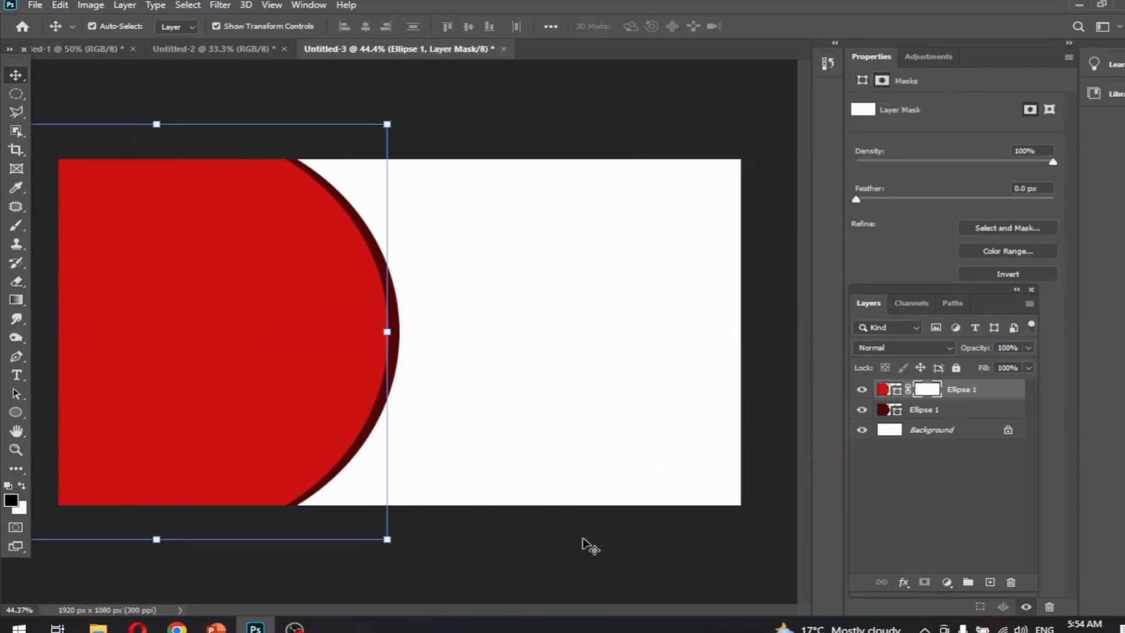
click(478, 502)
click(35, 7)
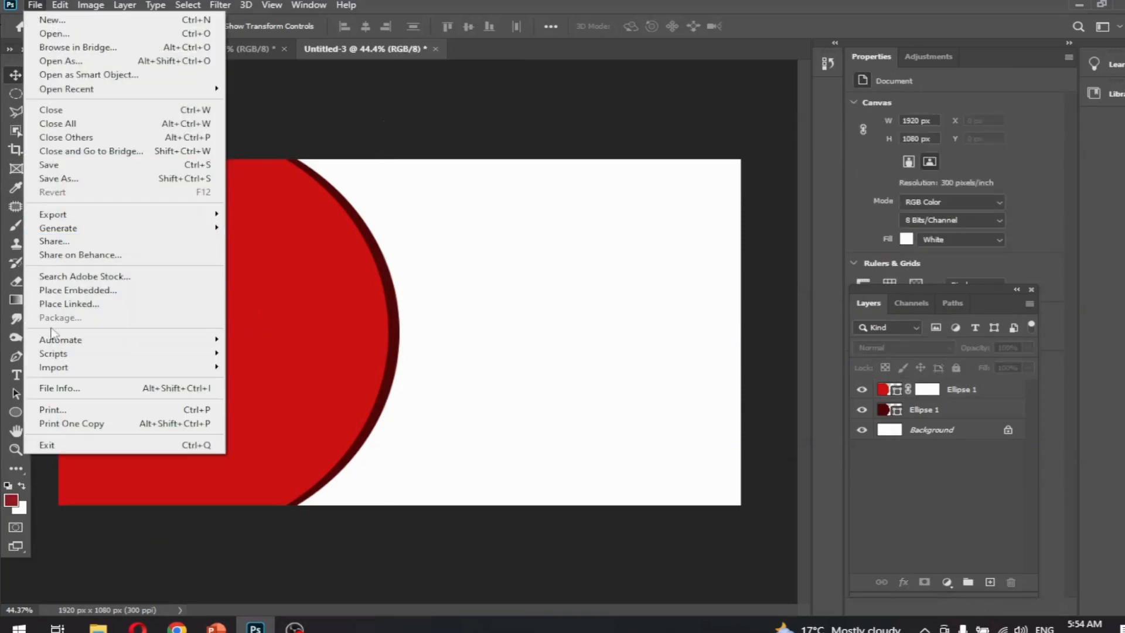
click(52, 293)
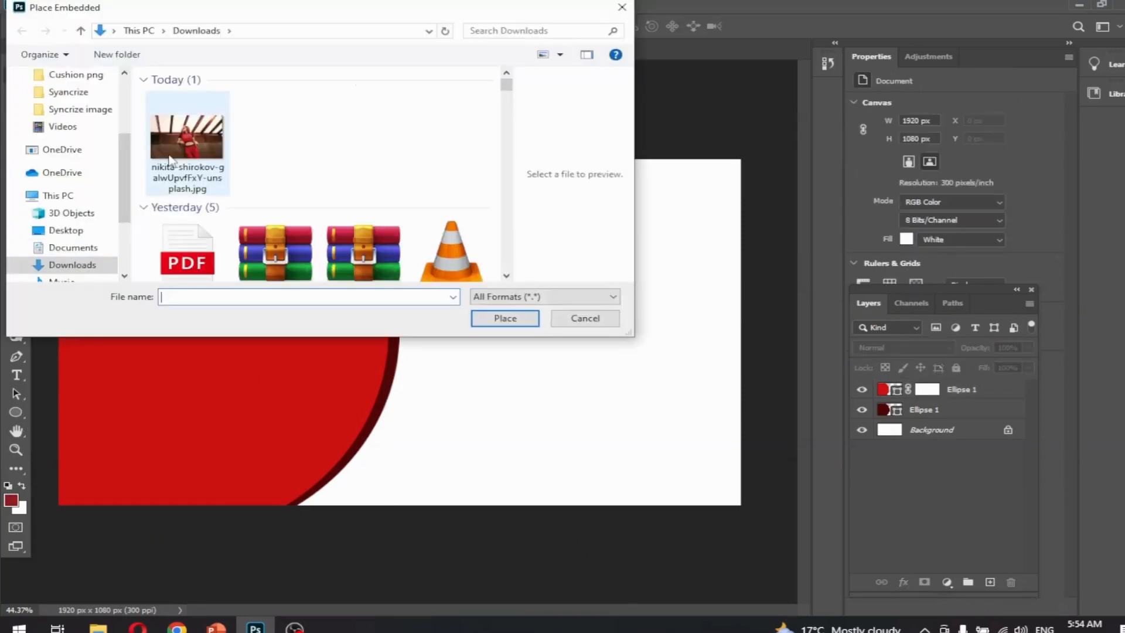
double_click(173, 155)
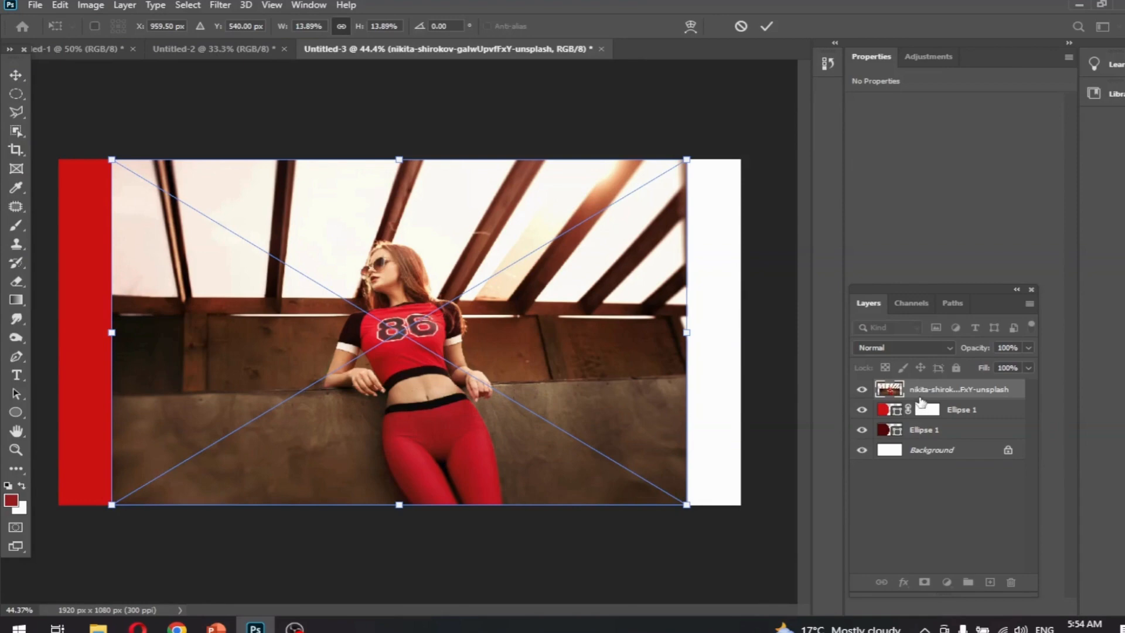
key(Return)
Step: Clip the photo to the masked circle and shift it left so the woman stands inside the circle
alt+click(919, 398)
drag(244, 389, 41, 374)
drag(205, 370, 179, 370)
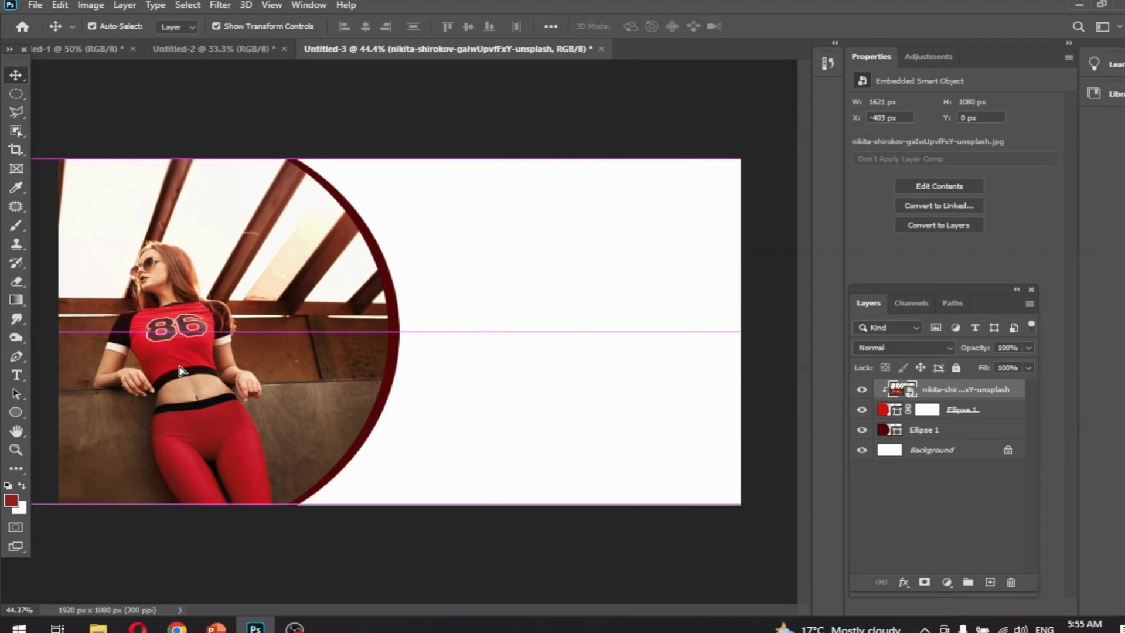
click(605, 527)
Step: Change the fill of the dark circle behind the photo to bright red
click(931, 430)
click(862, 169)
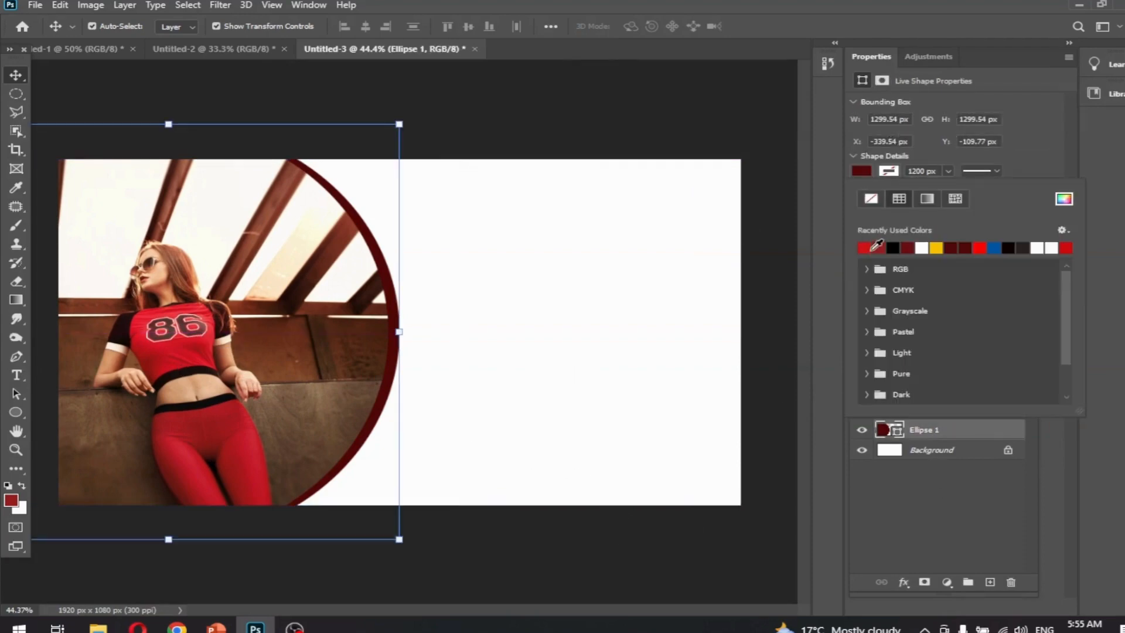
click(873, 249)
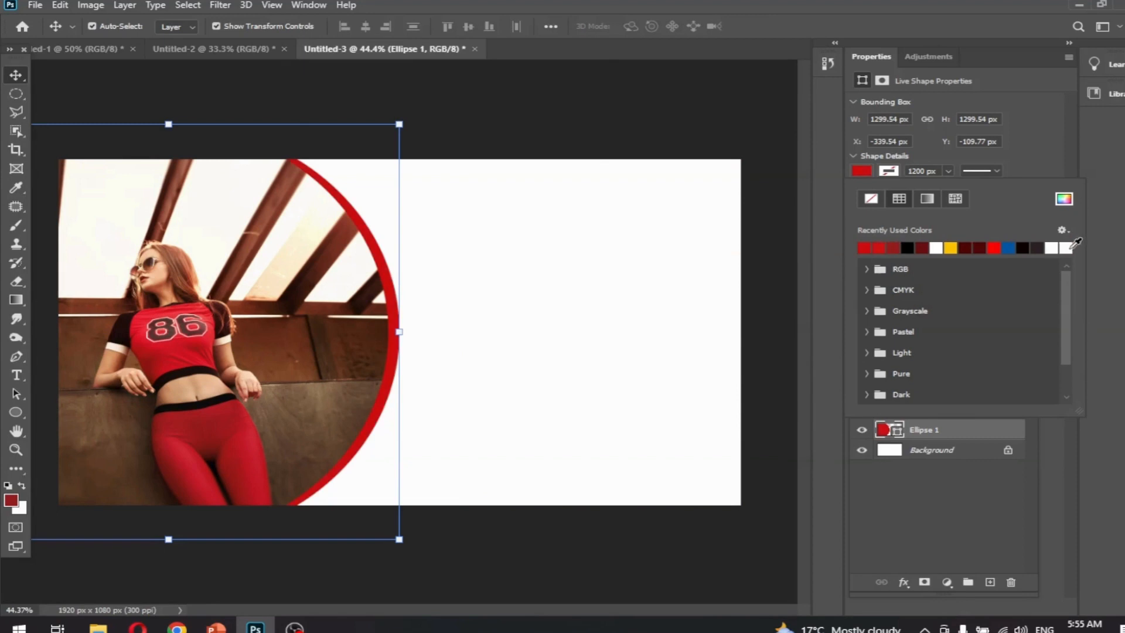
click(551, 104)
Step: Draw a circle about 790 px wide over the photo and set its thick stroke to dark red
click(15, 412)
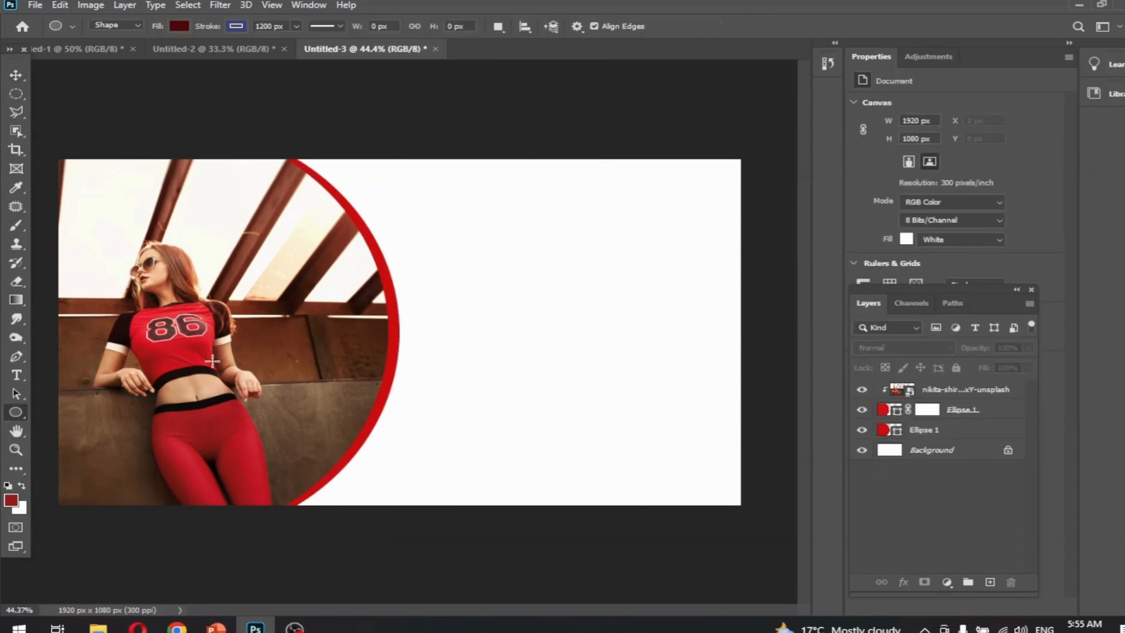
drag(148, 290, 428, 537)
click(862, 171)
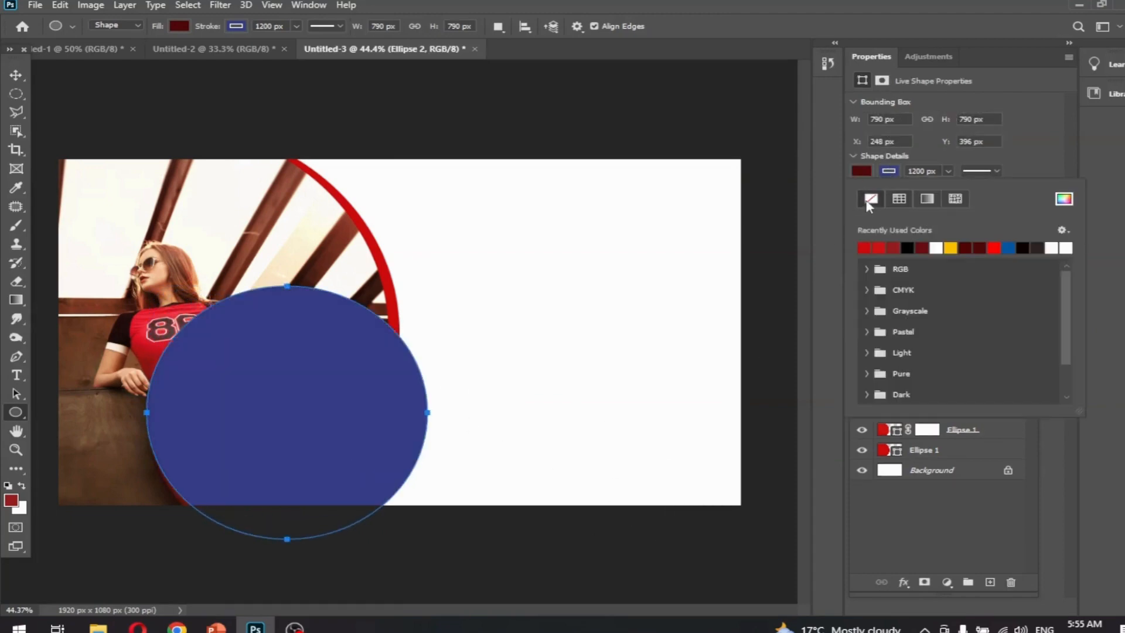
click(868, 203)
click(890, 249)
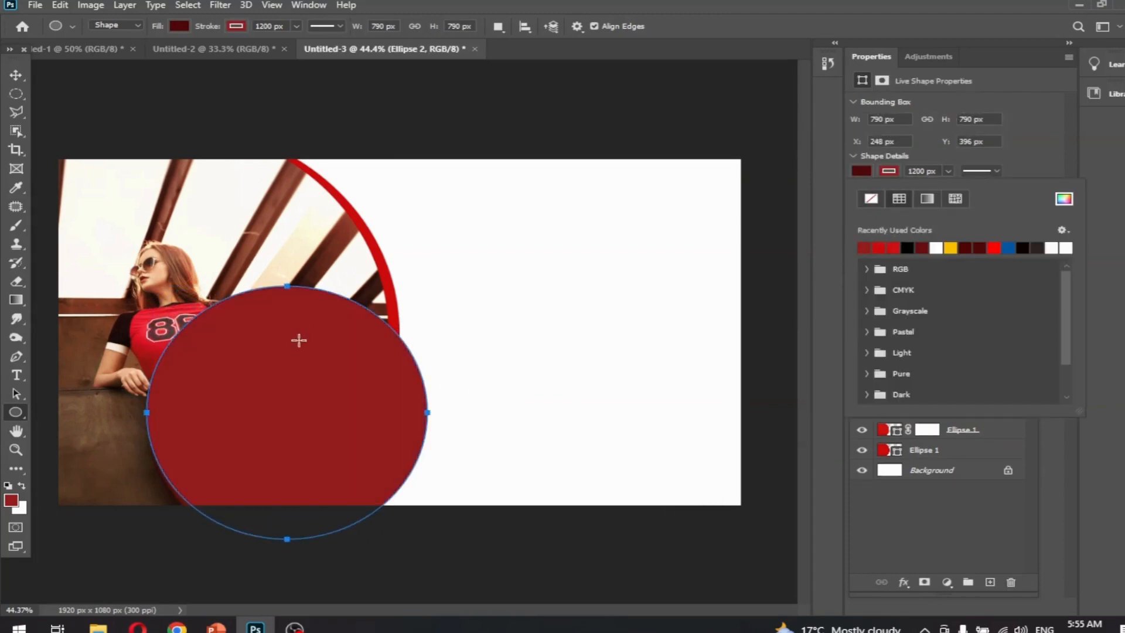
Step: Move the new circle to the canvas's left side, scale it to about 1002 px and centre it vertically
key(v)
click(297, 440)
drag(296, 439, 157, 351)
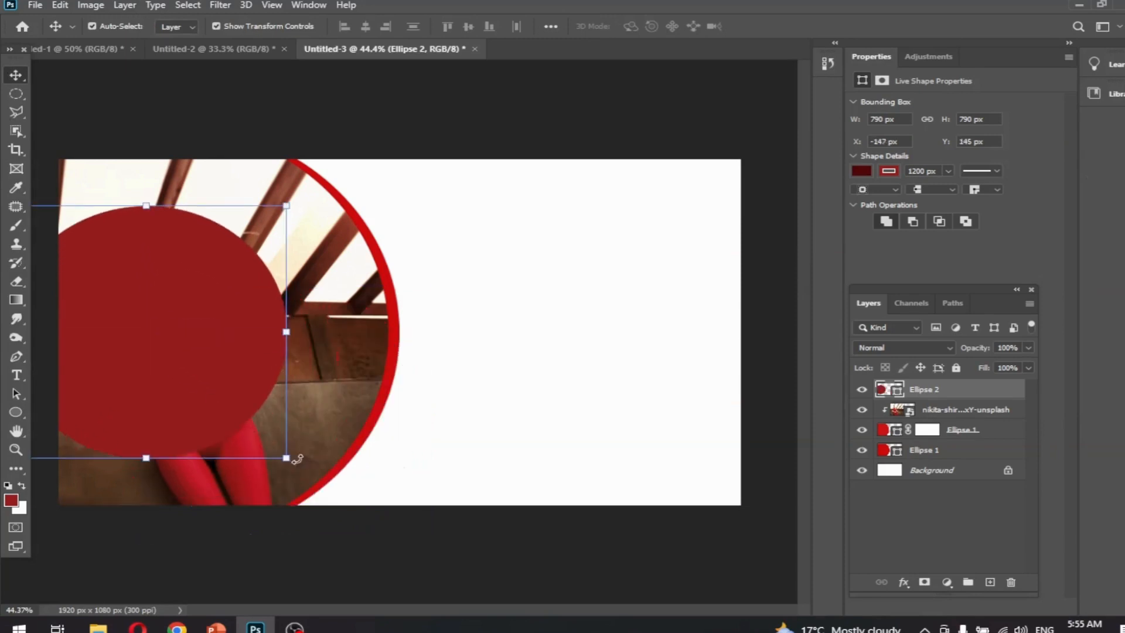
drag(298, 459, 323, 491)
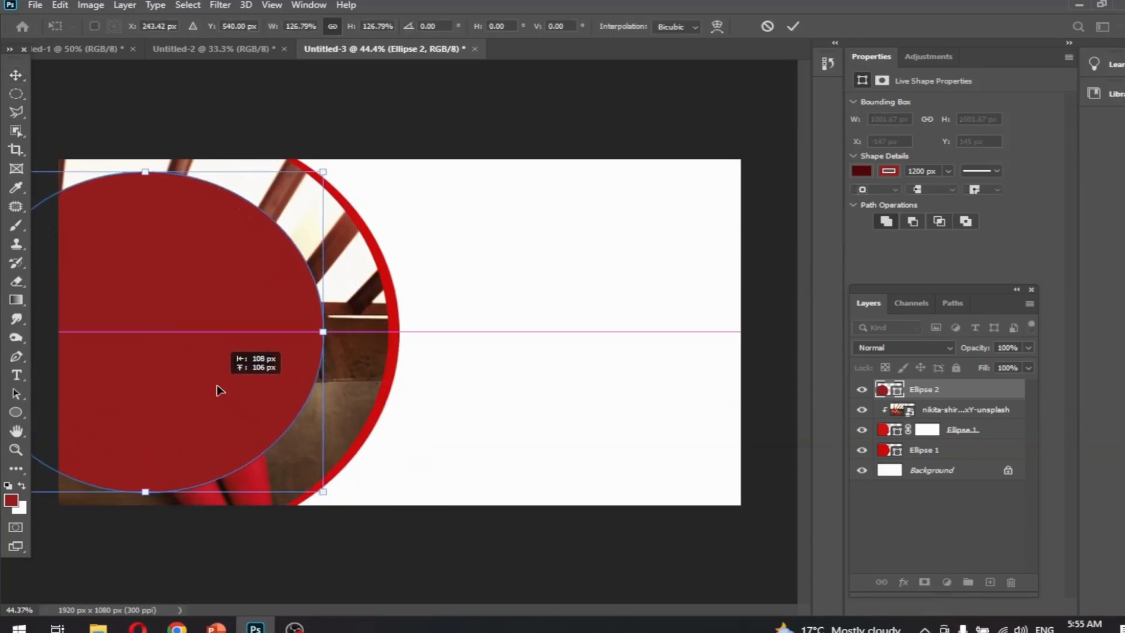
mouse_move(218, 389)
mouse_down()
mouse_move(201, 389)
mouse_move(220, 389)
mouse_up()
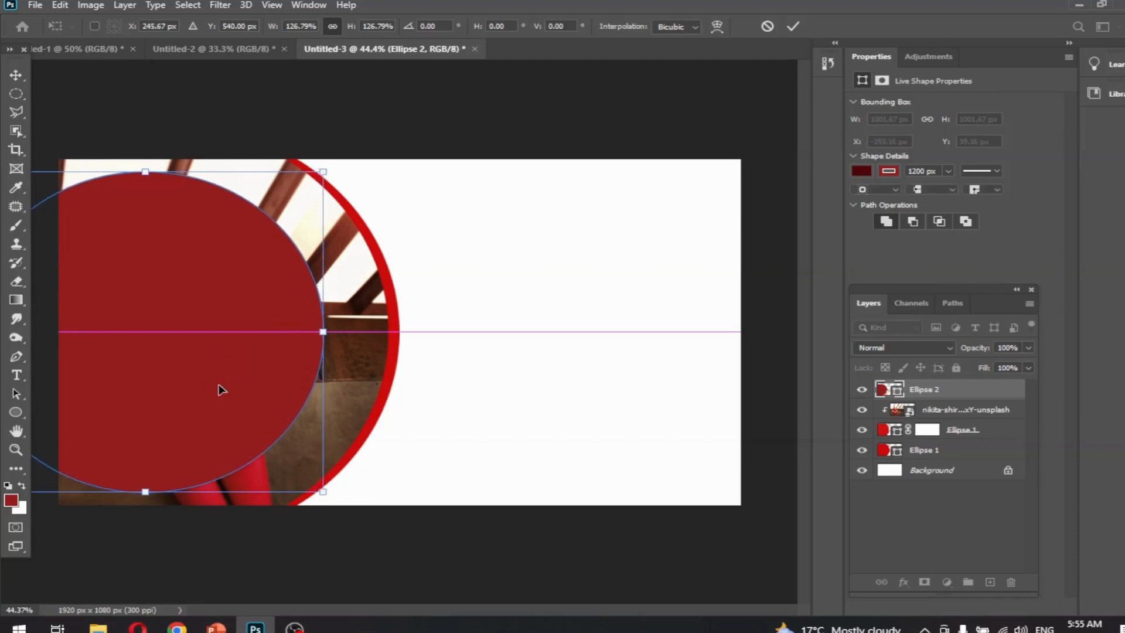
Step: Reduce the overlay circle's opacity to 63% and its fill to 99%
drag(1026, 348, 1016, 382)
click(1028, 349)
click(1028, 369)
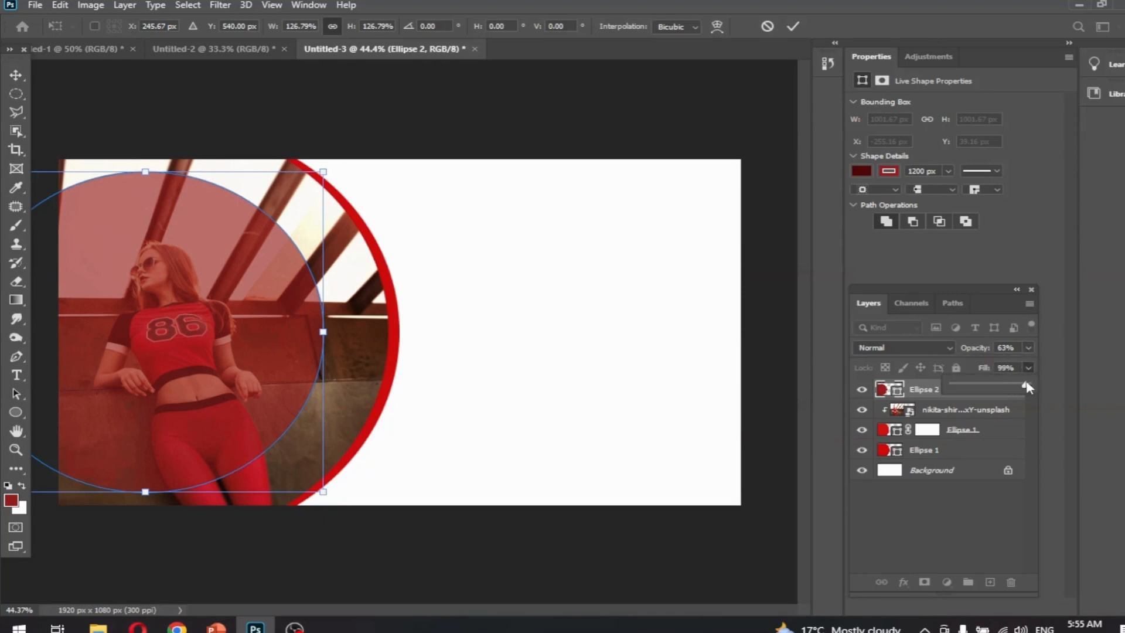
Step: Shrink the translucent circle to about 916 px, recentre it vertically and apply the transform
drag(326, 173, 294, 187)
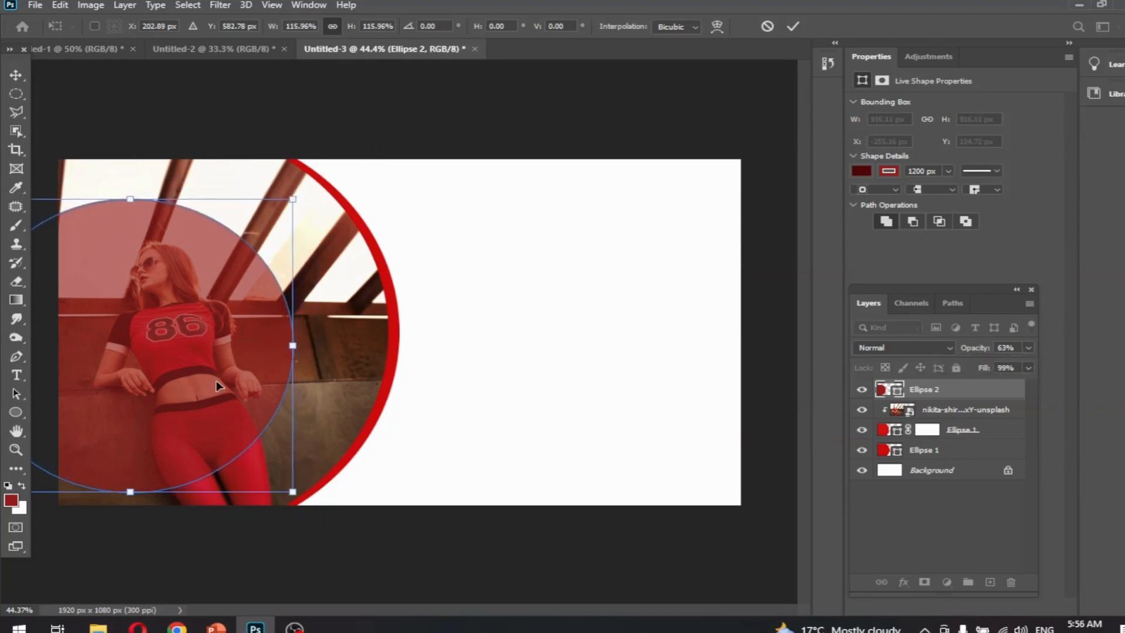
drag(220, 386, 218, 375)
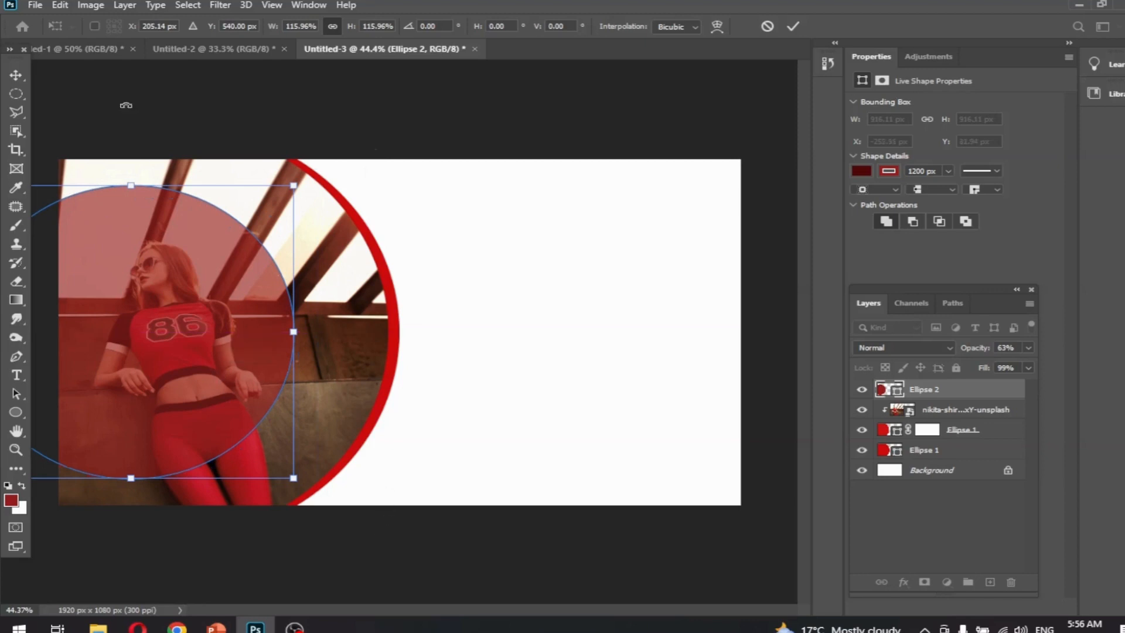
click(20, 74)
click(93, 117)
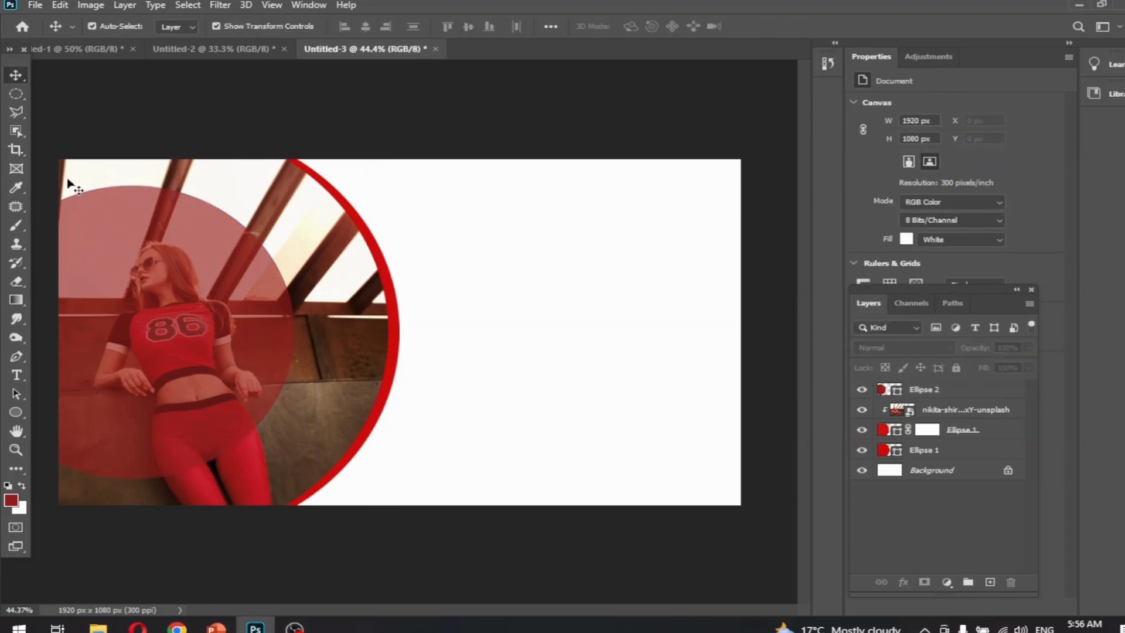
Step: Add a text layer reading "FASHION" on the white area beside the circles
click(16, 375)
click(441, 336)
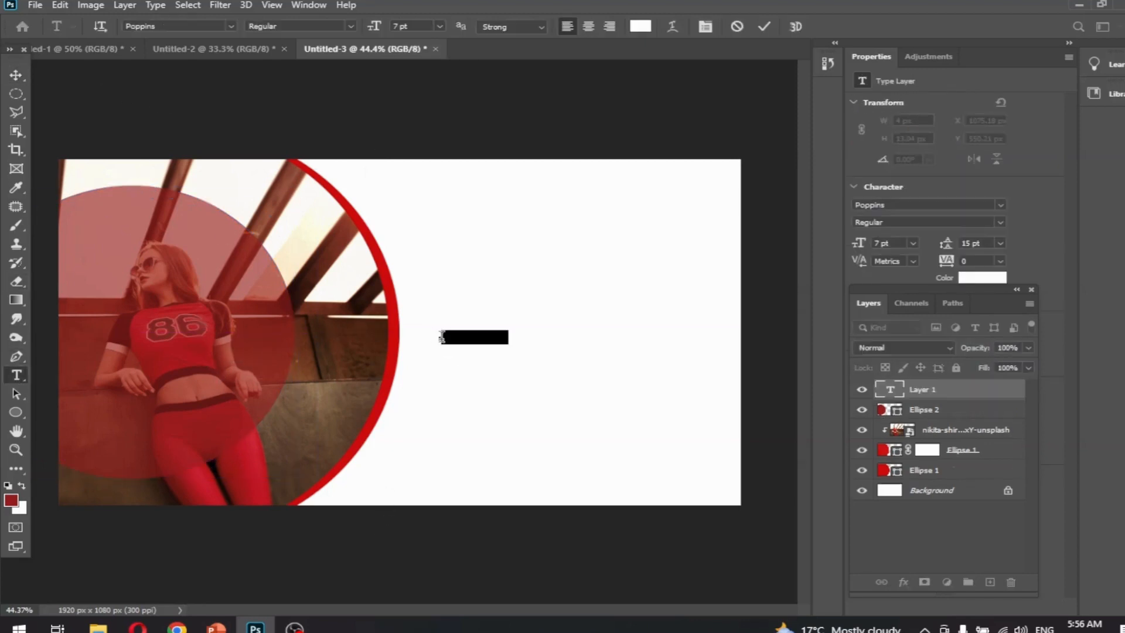
key(BackSpace)
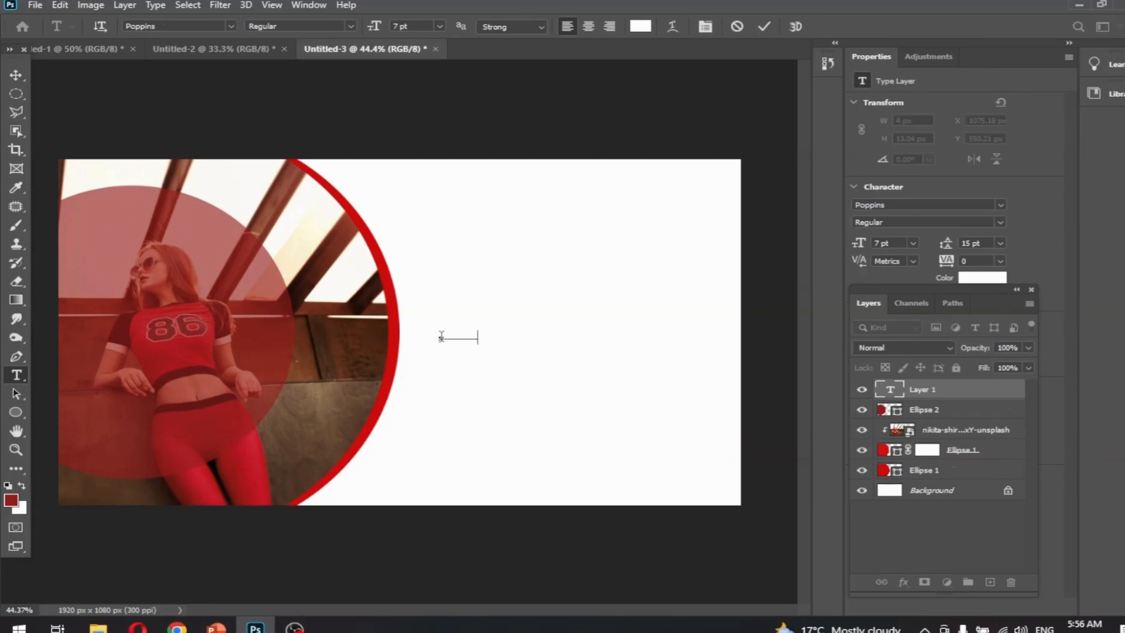
click(16, 75)
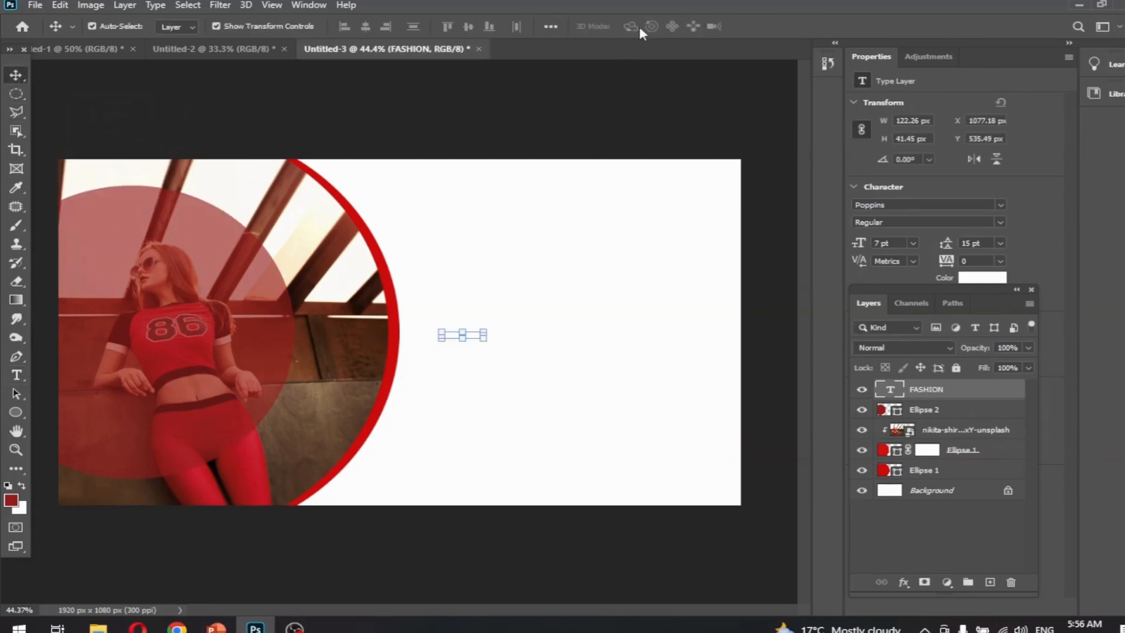
Step: Format the FASHION text as 32 pt Poppins Bold in white
double_click(474, 335)
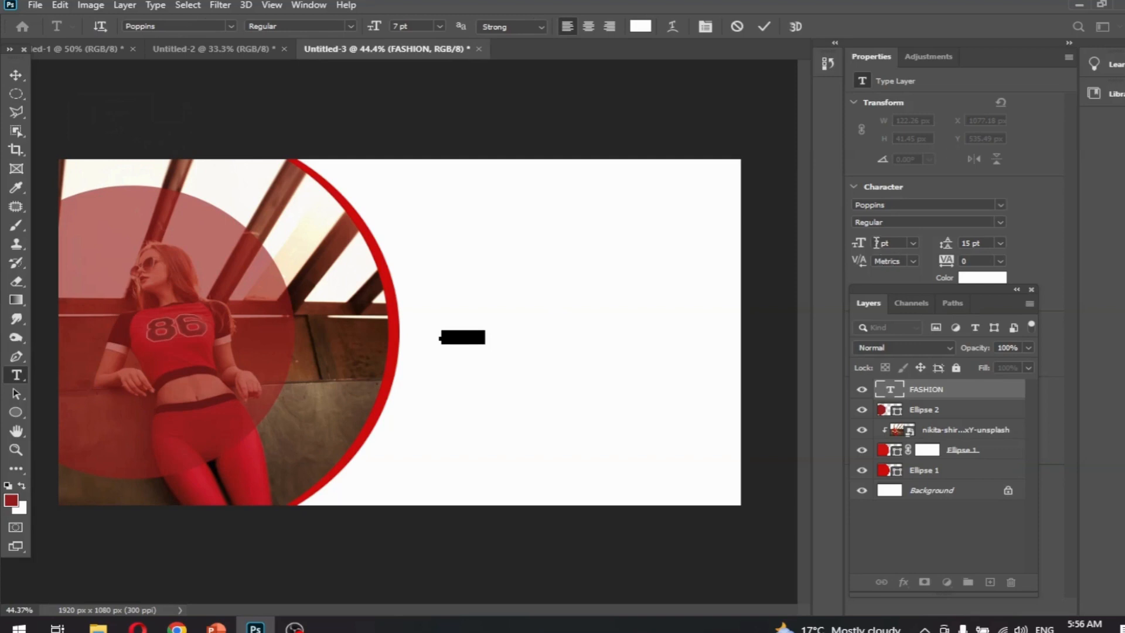
key(Return)
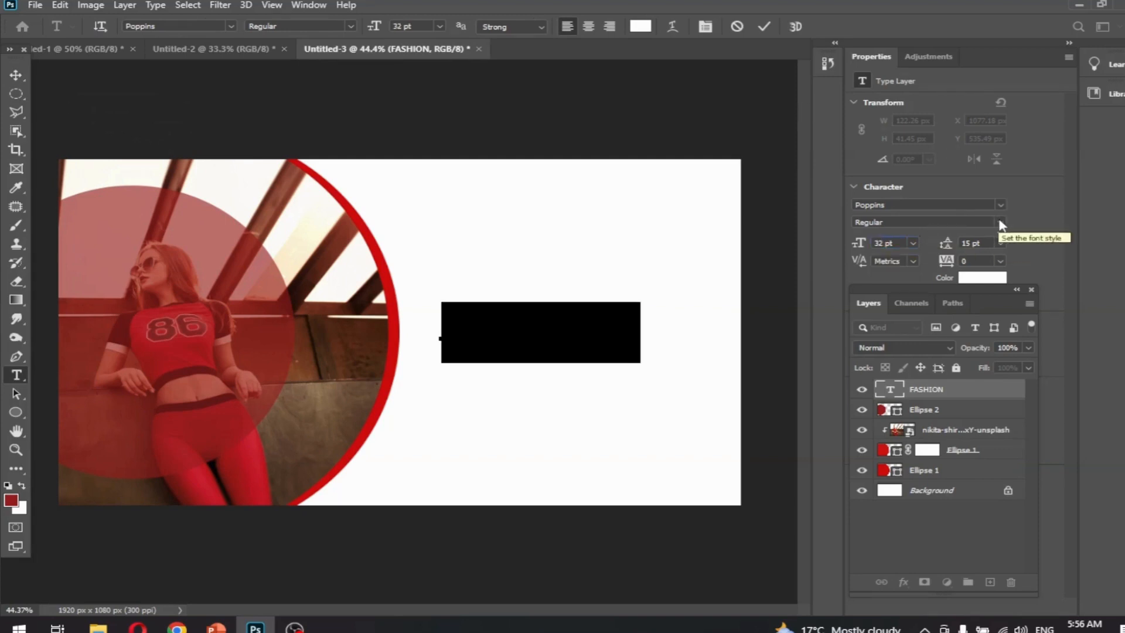
click(640, 25)
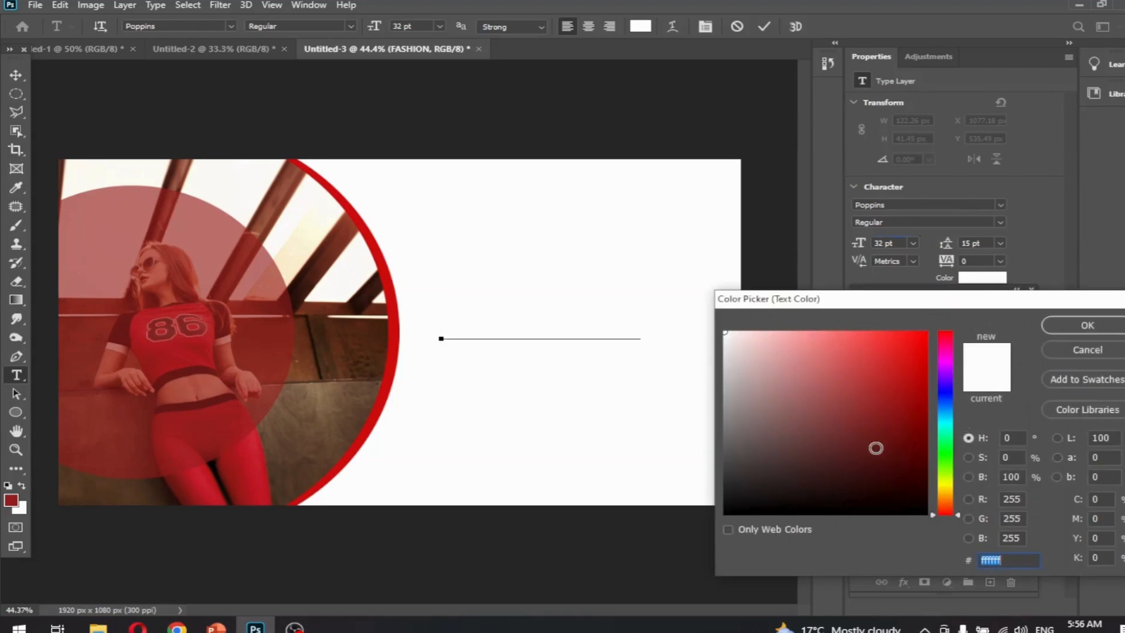
drag(876, 447, 725, 322)
click(1087, 325)
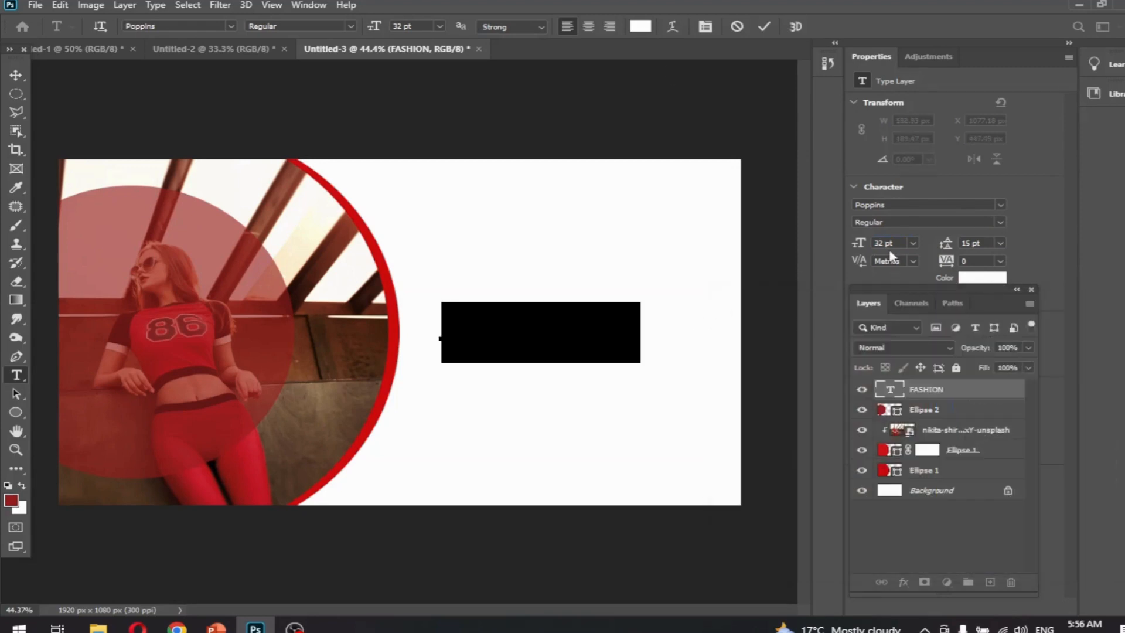
click(996, 221)
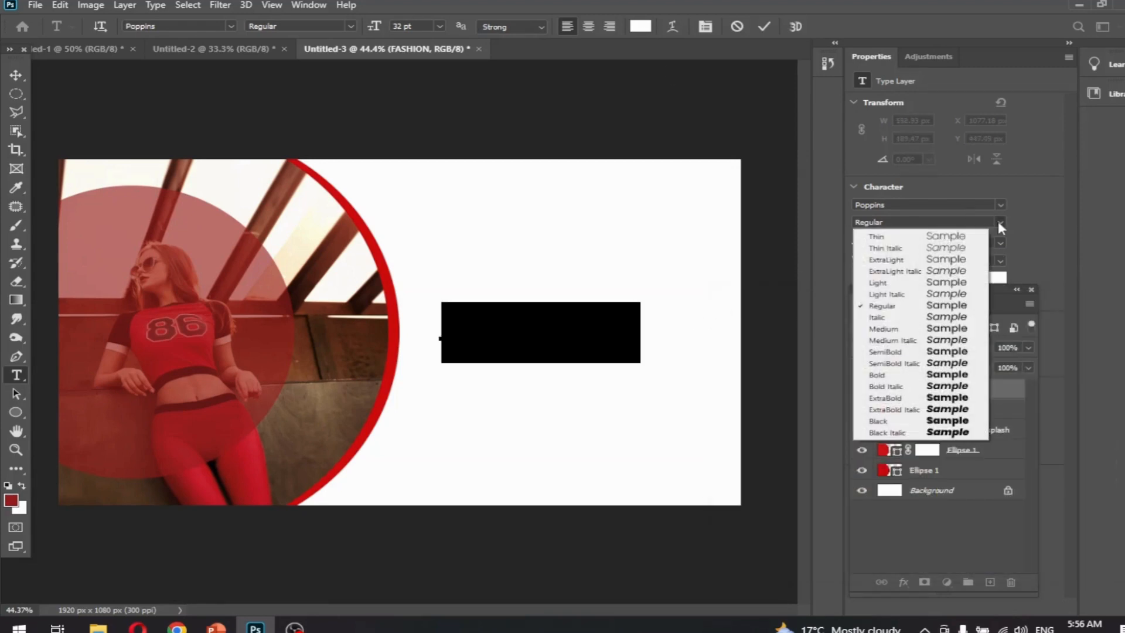
click(939, 378)
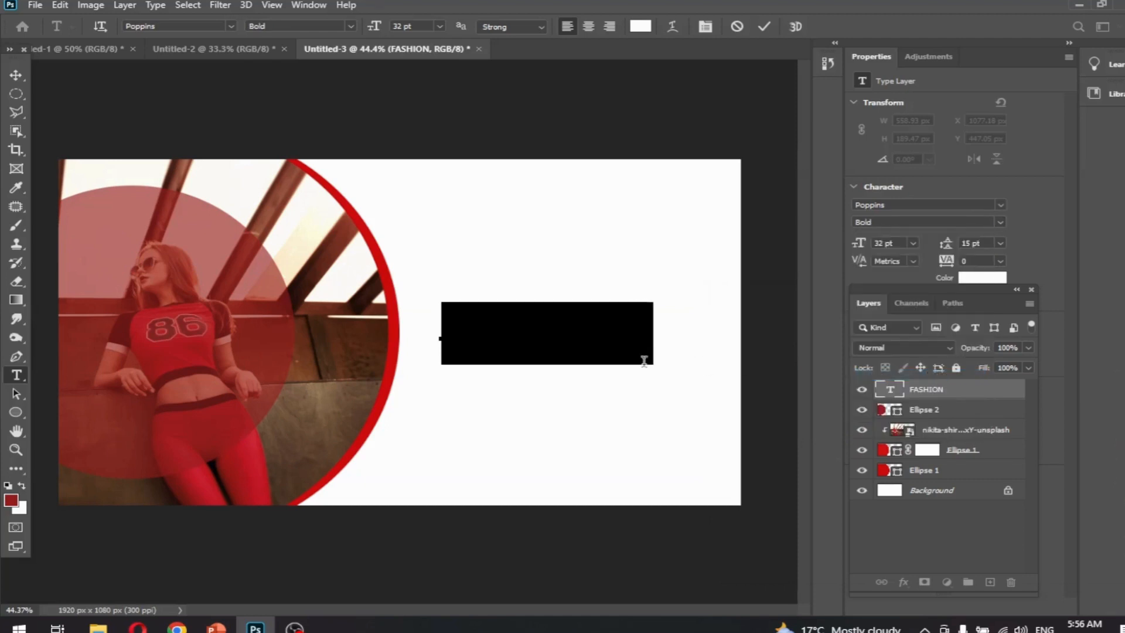
click(763, 31)
Step: Move the FASHION text onto the translucent circle and nudge the circle slightly right to frame it
key(v)
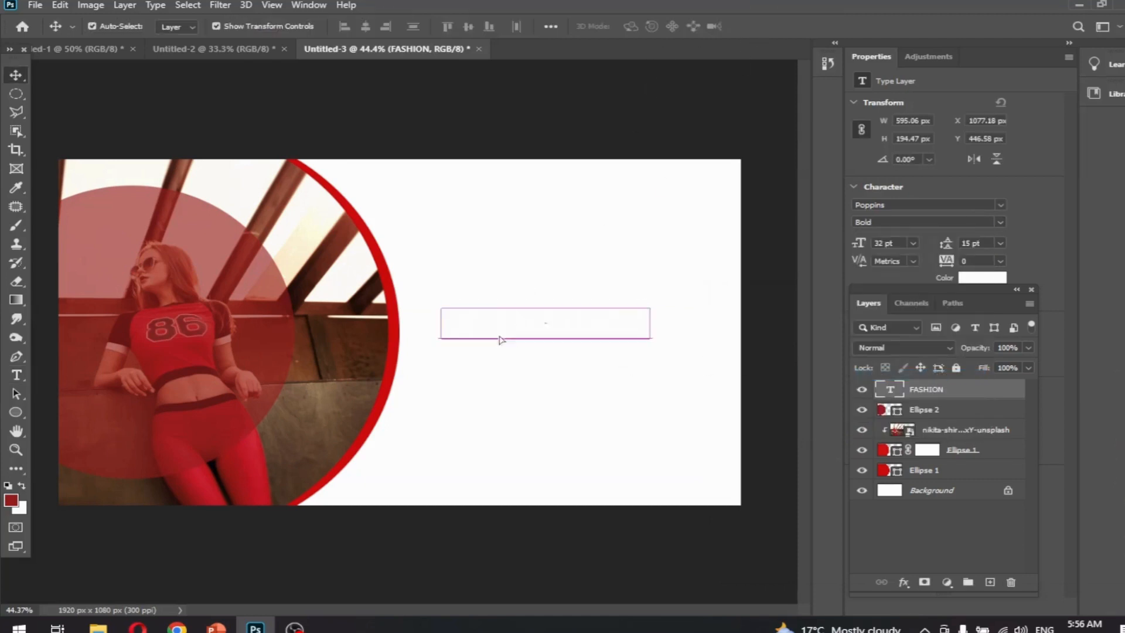
drag(514, 338, 138, 339)
click(217, 374)
drag(217, 375, 233, 375)
drag(181, 328, 193, 328)
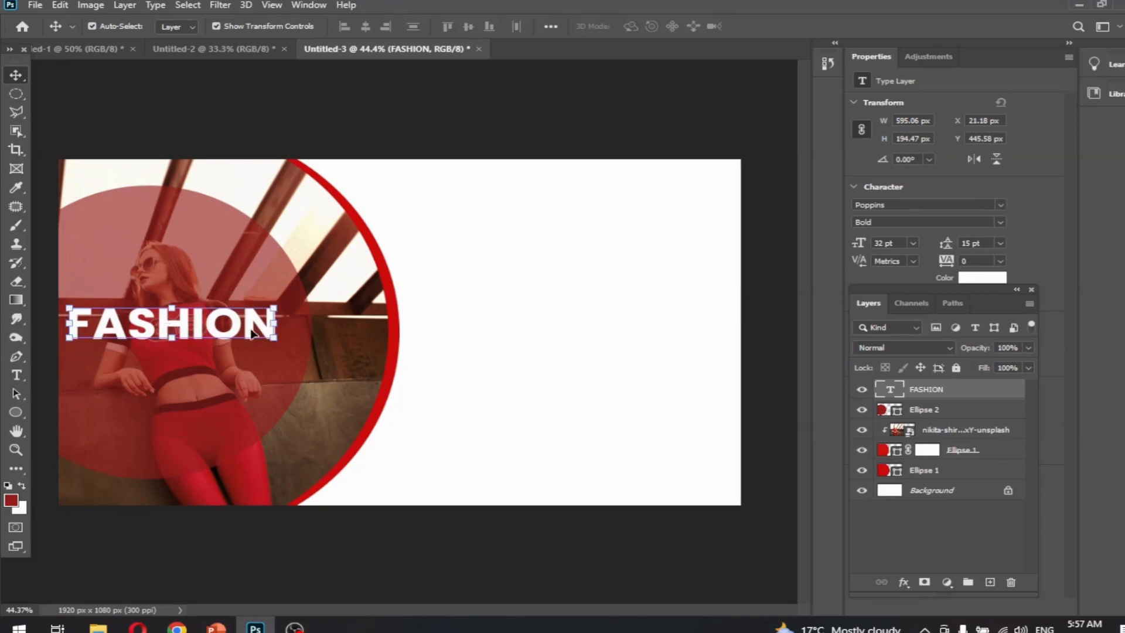
Step: Add a text layer reading "logo" on the white area beside the circles
click(660, 549)
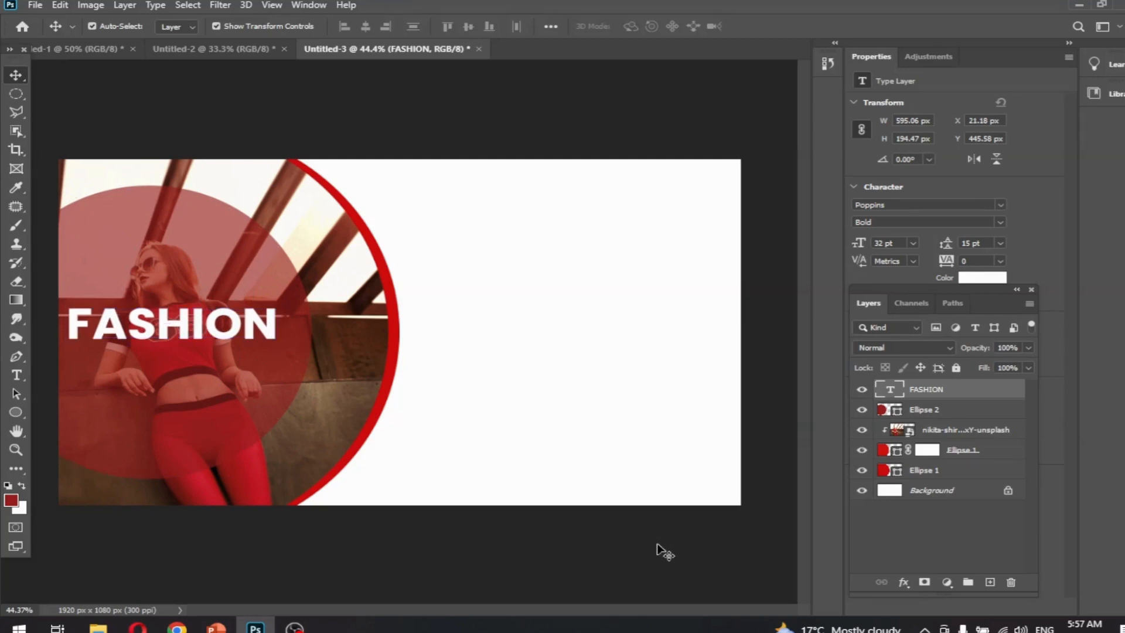
click(16, 375)
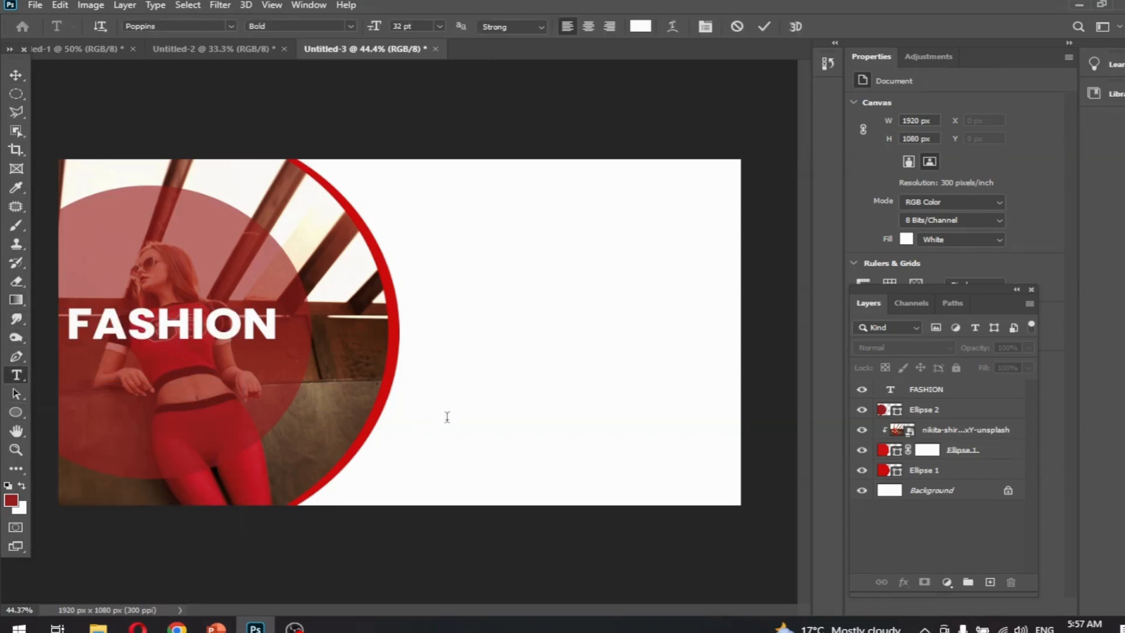
click(447, 414)
key(BackSpace)
text(New)
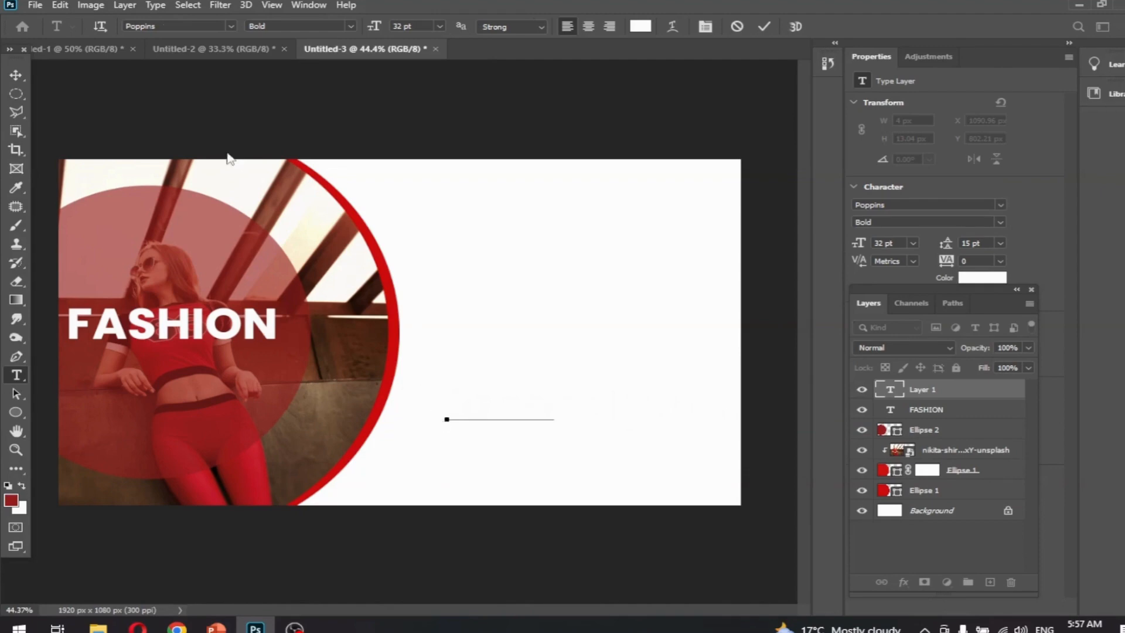
click(16, 77)
Step: Recolour the logo text to dark red 530808
click(979, 280)
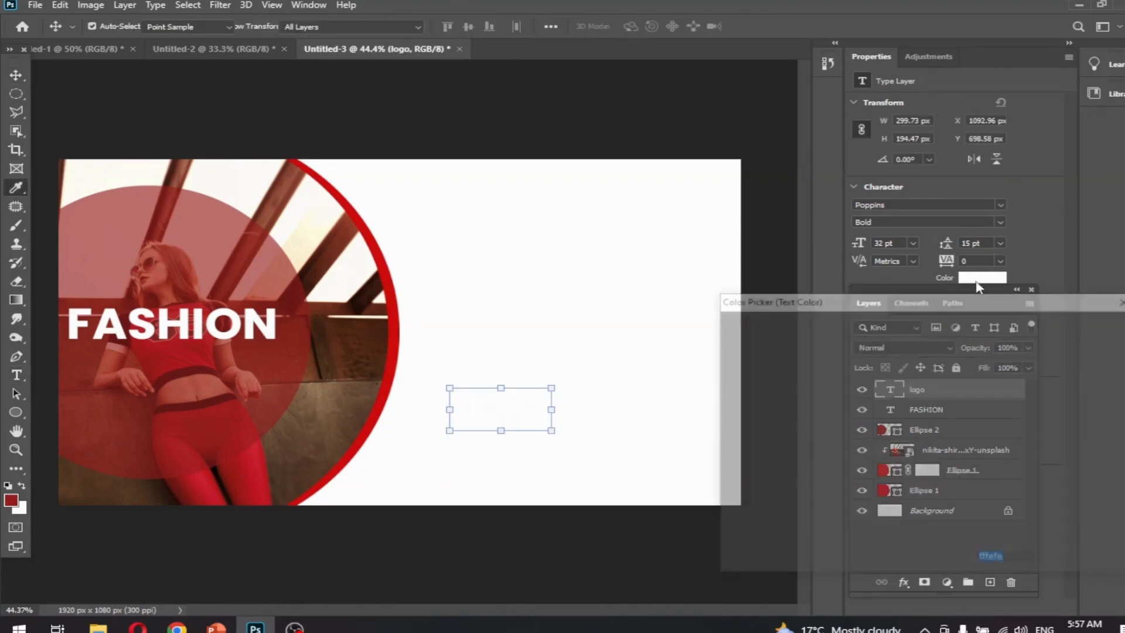
drag(876, 382, 906, 454)
click(1084, 326)
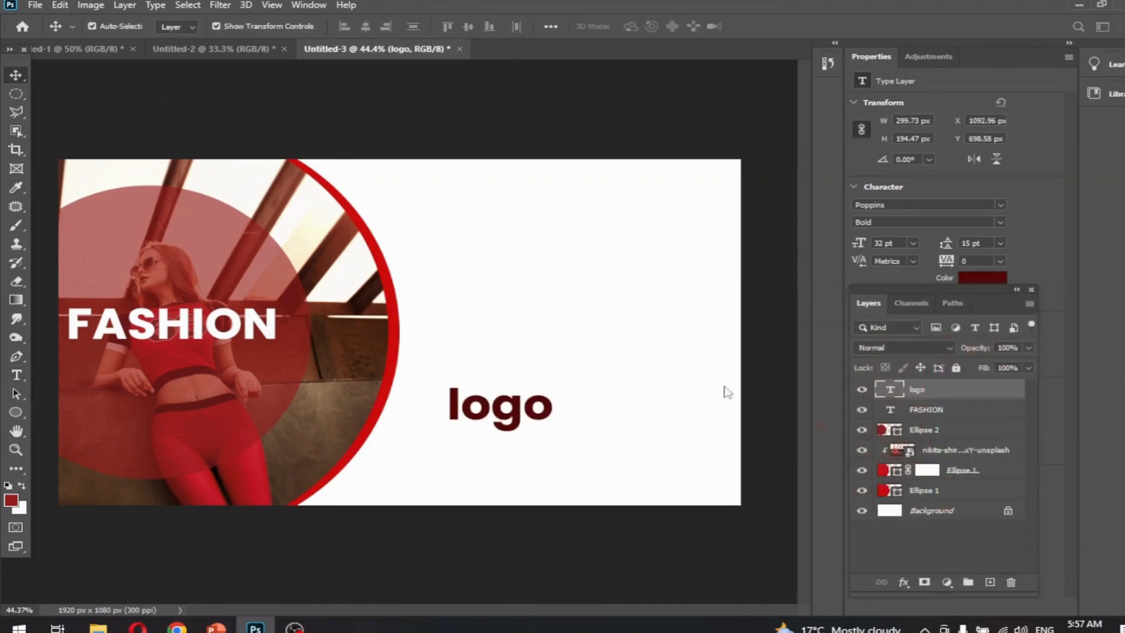
Step: Scale the logo text to about 42% and place it in the canvas's upper-right corner
key(ctrl+t)
drag(548, 425, 711, 194)
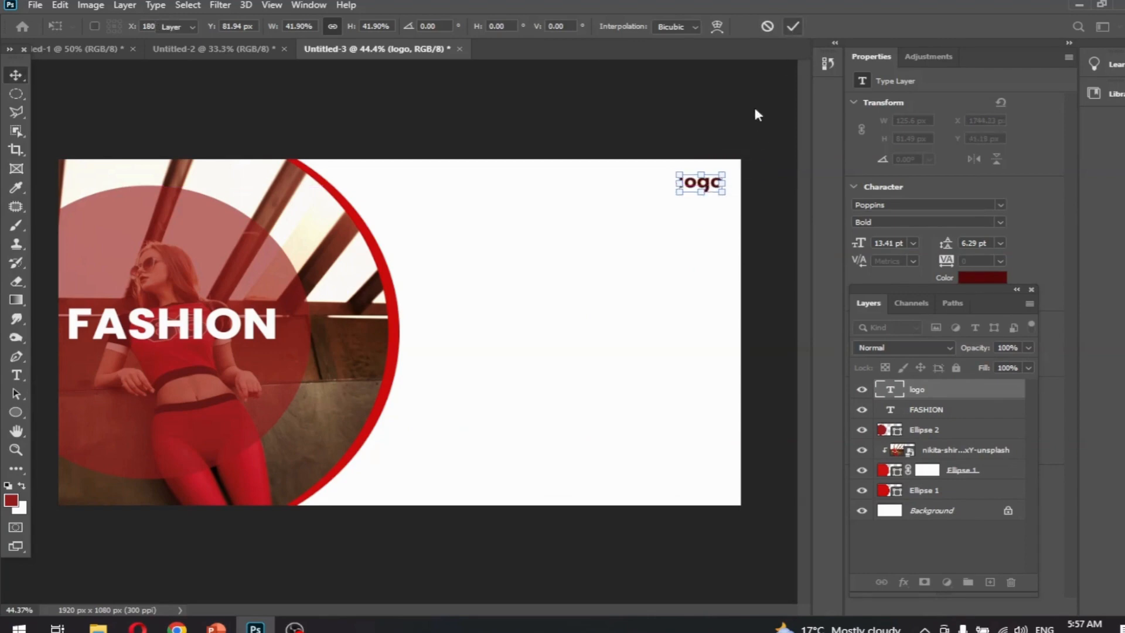
key(Return)
click(715, 309)
Step: Add a text layer reading "OUR SERVES" on the white area beneath the logo
click(16, 377)
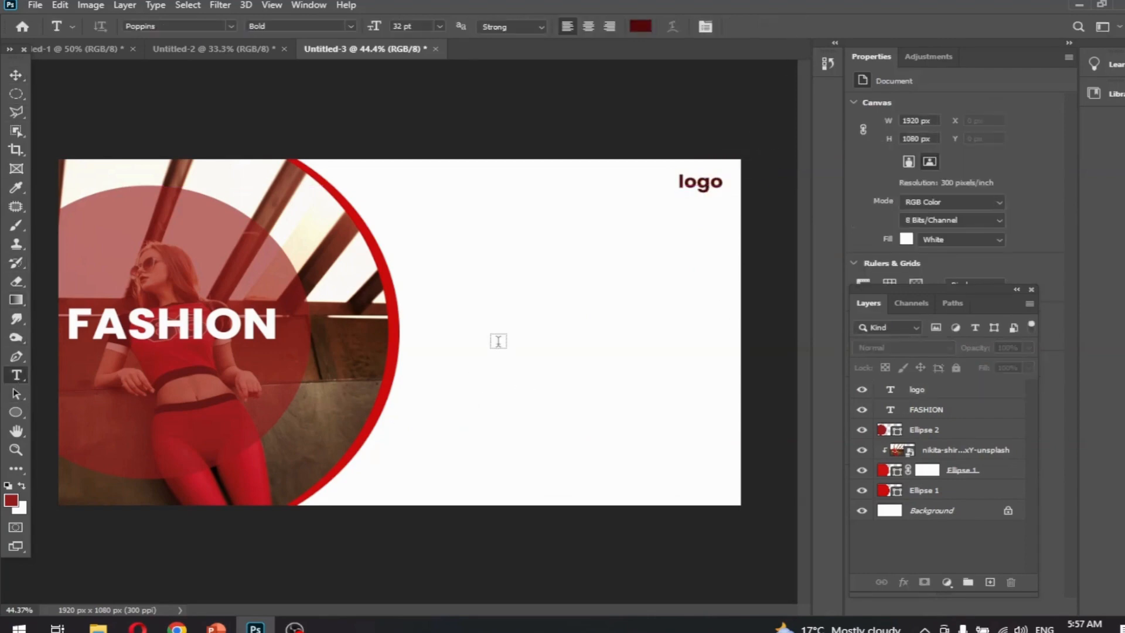
click(498, 341)
key(BackSpace)
text(OU)
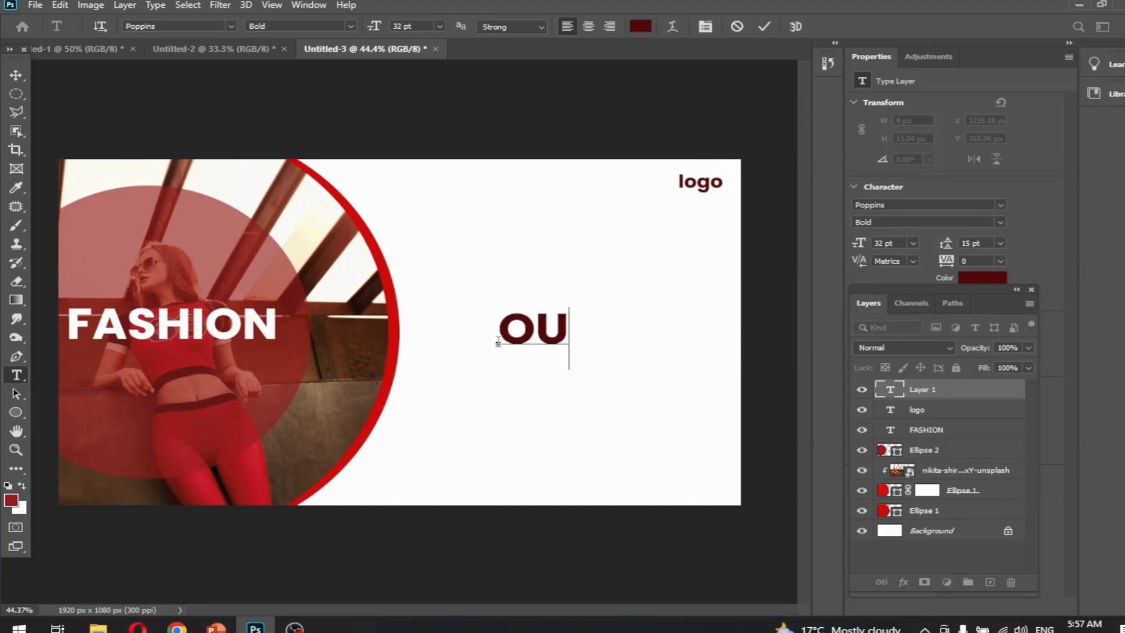
text(R SERVI)
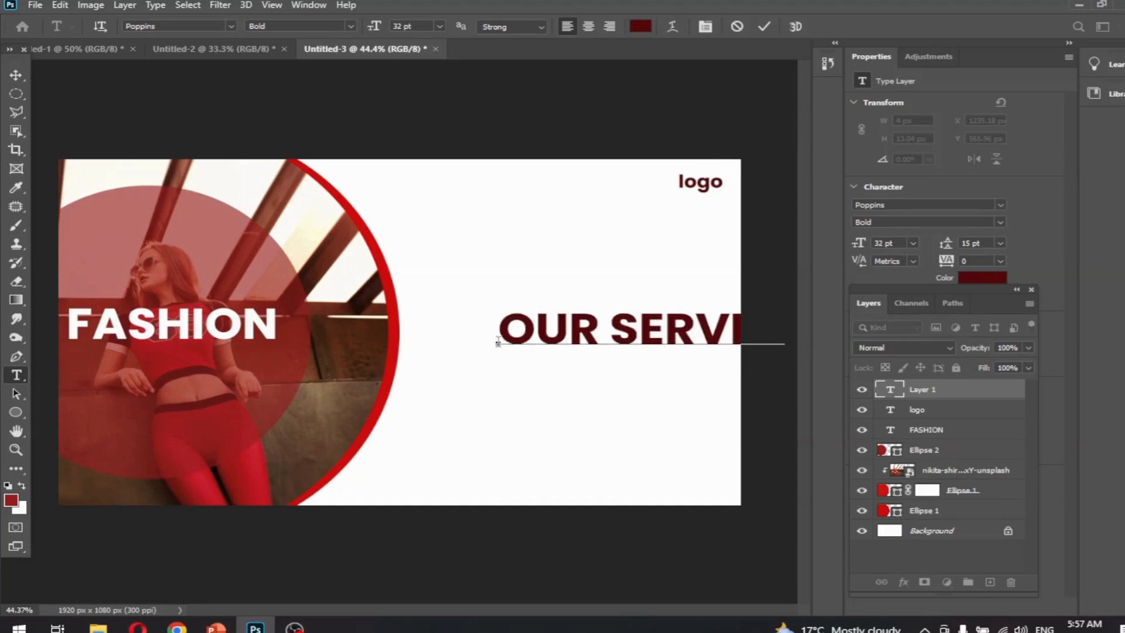
click(15, 75)
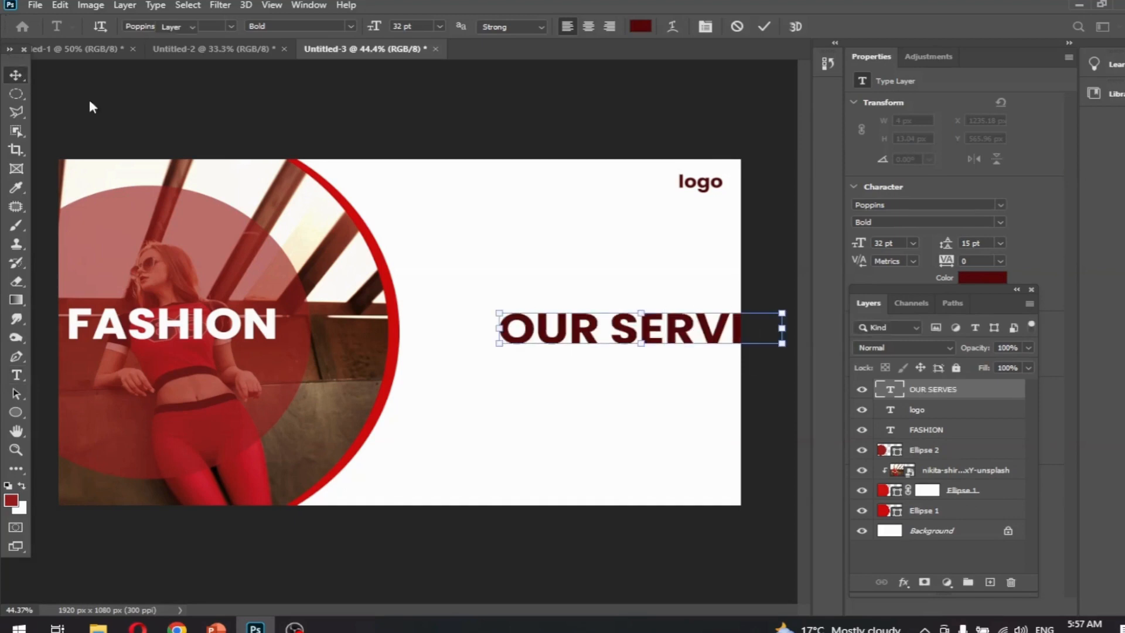
Step: Move the OUR SERVES heading up and left inside the white area and set its weight to SemiBold
drag(649, 329, 587, 271)
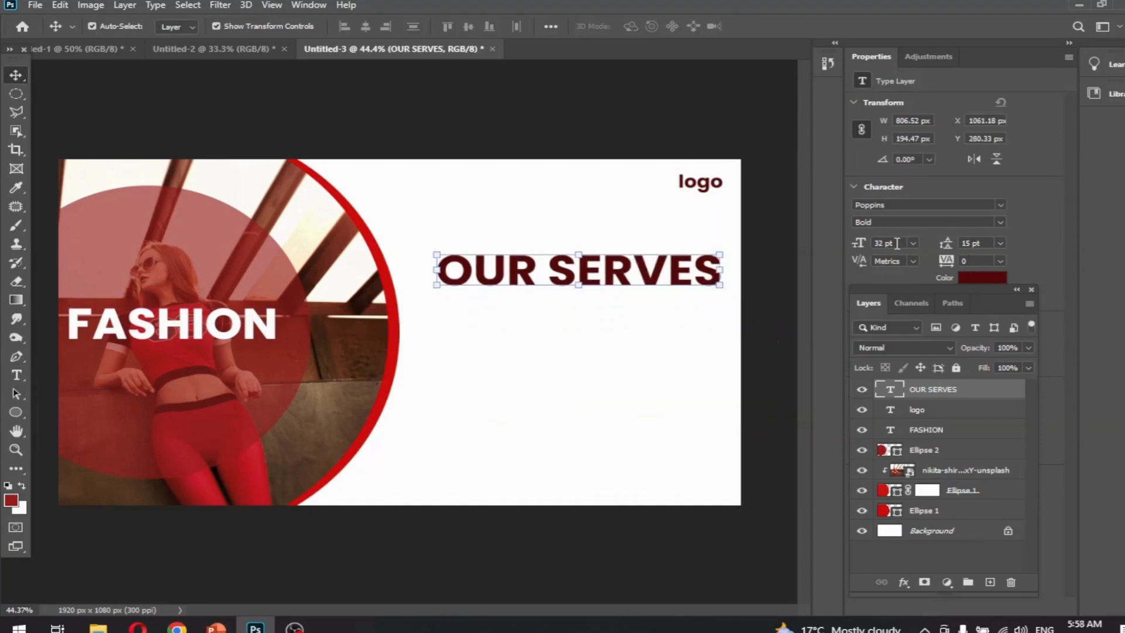
text(0)
click(1000, 222)
click(913, 348)
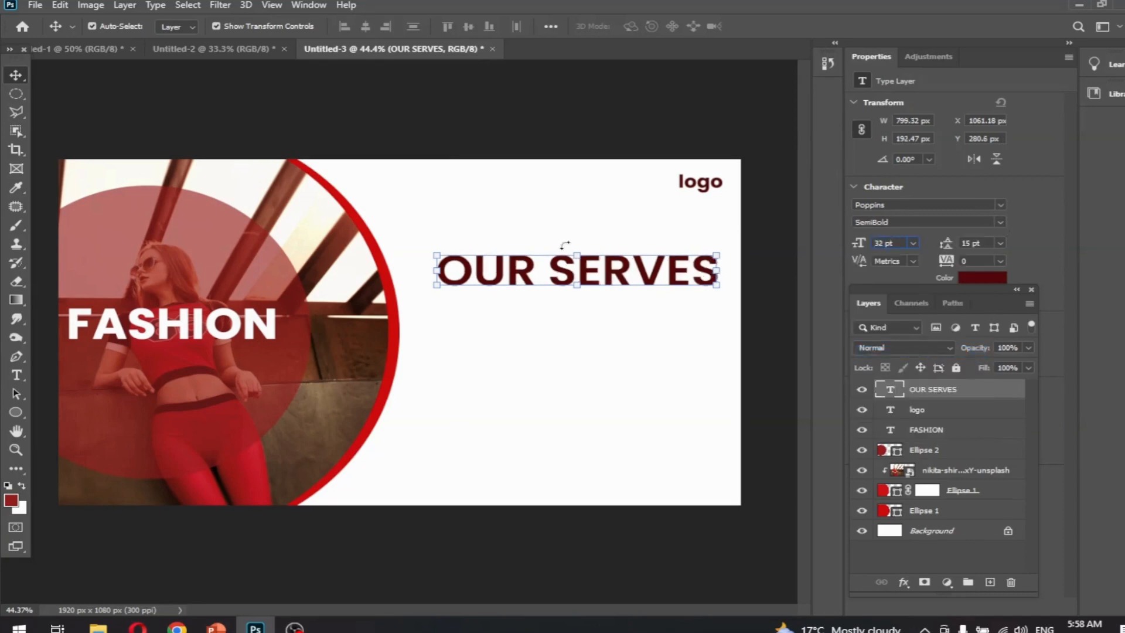
Step: Break the OUR SERVES heading onto two lines and set its leading to 25 pt
key(t)
click(536, 269)
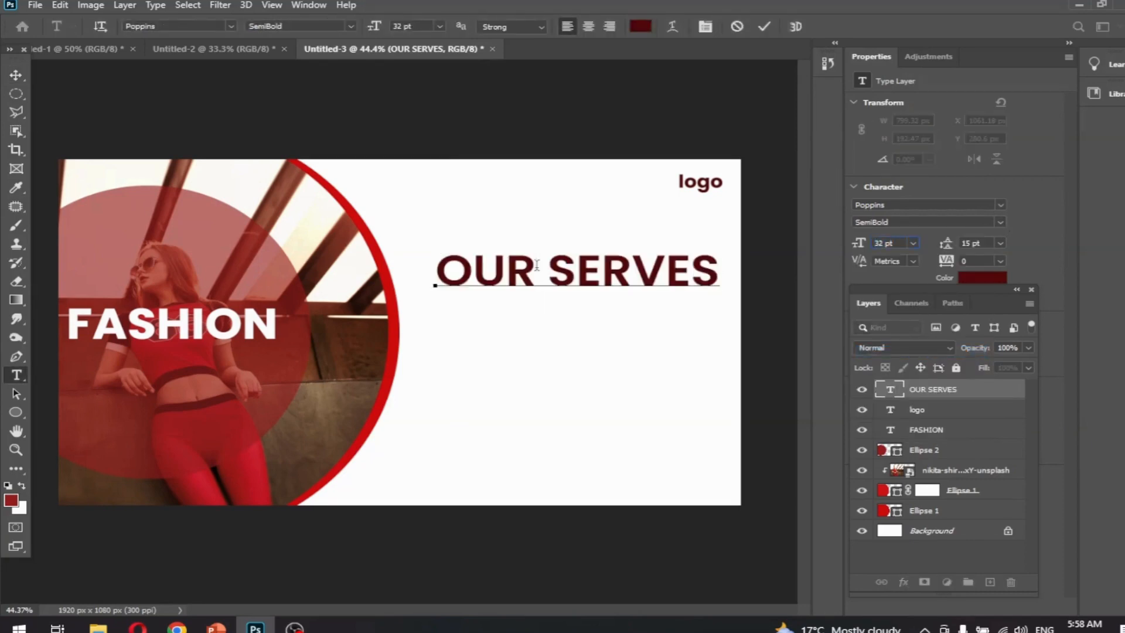
key(Return)
key(Delete)
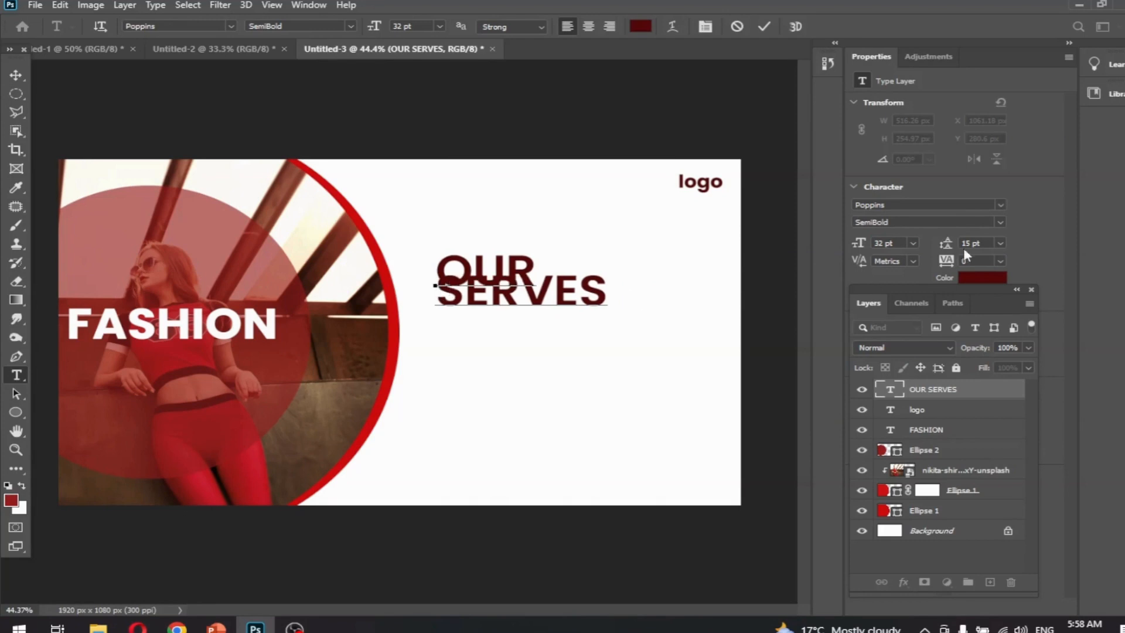
text(2)
click(764, 27)
key(v)
drag(961, 243, 971, 244)
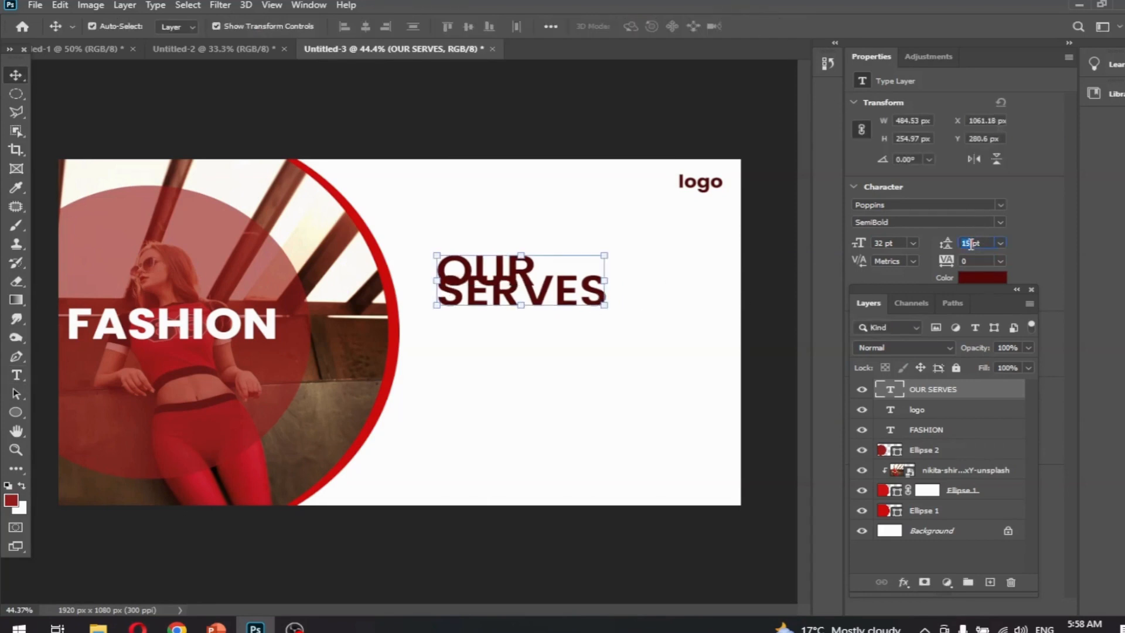
text(25)
key(Return)
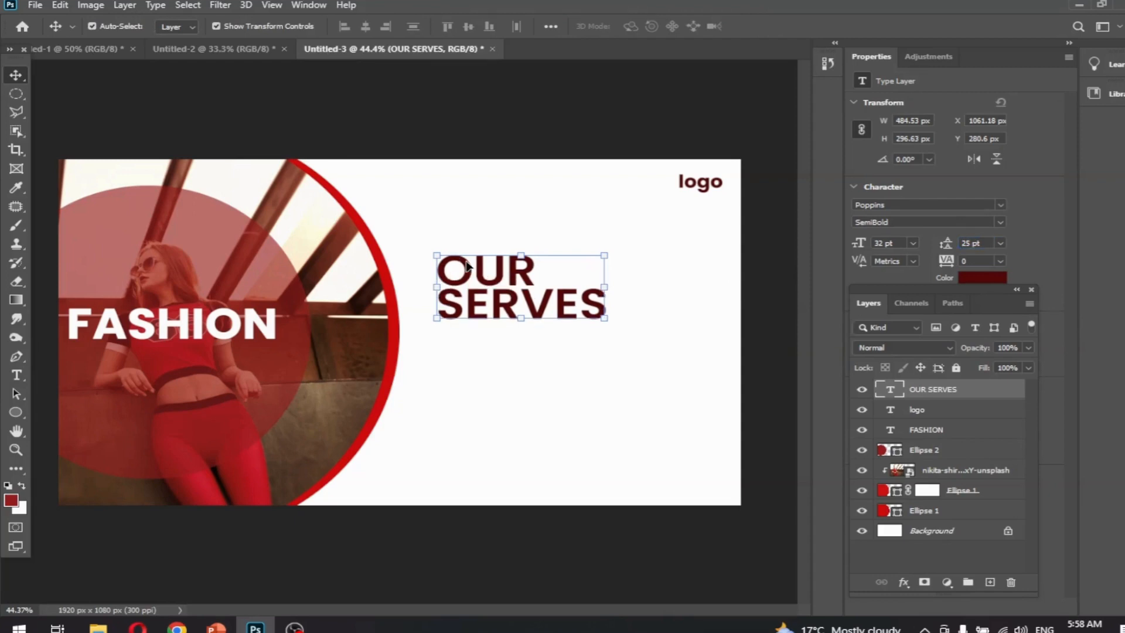
Step: Colour the word OUR in the heading black (000000)
double_click(445, 257)
drag(445, 258, 550, 256)
click(983, 277)
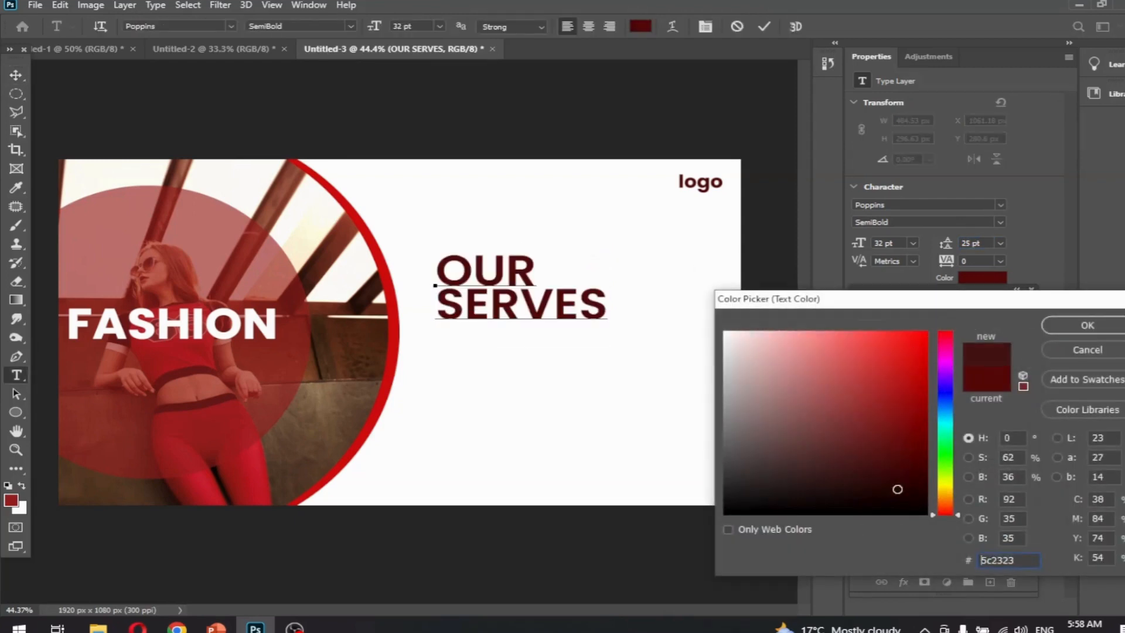
text(000000)
click(1087, 325)
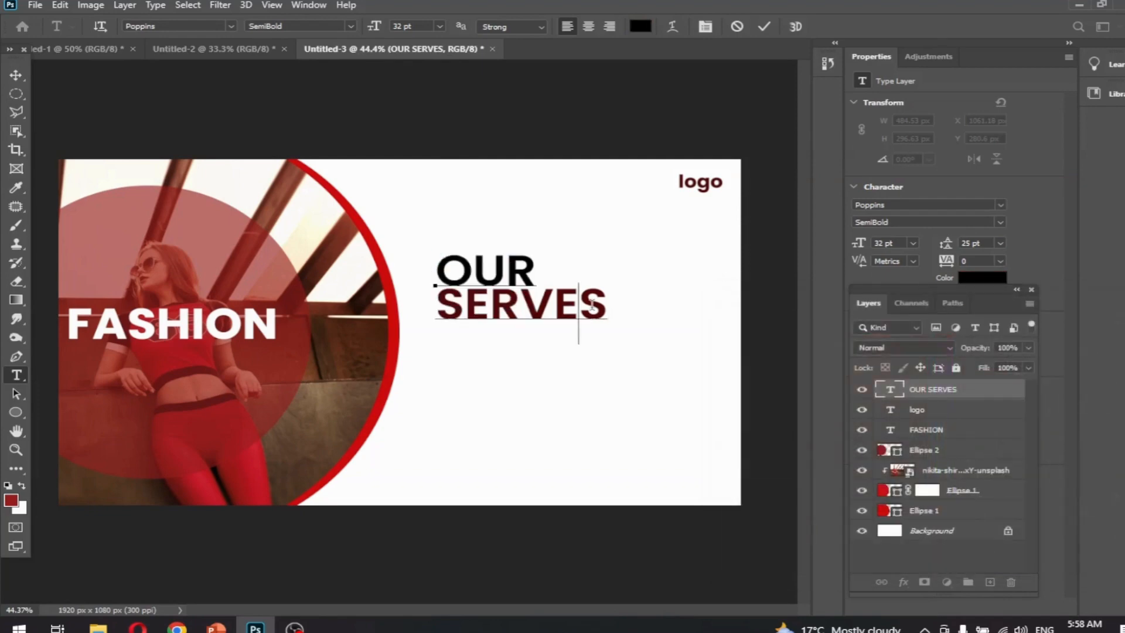
Step: Colour the word SERVES bright red (ff0000) and commit the text edit
click(579, 313)
drag(438, 315, 641, 321)
click(983, 277)
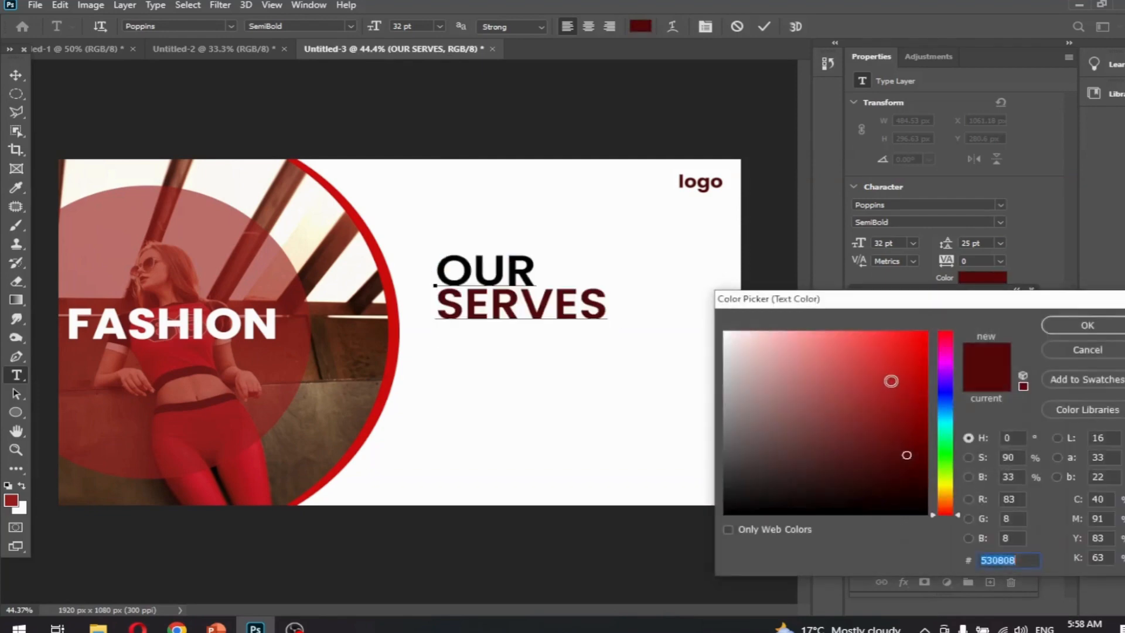
text(ff0000)
click(1081, 324)
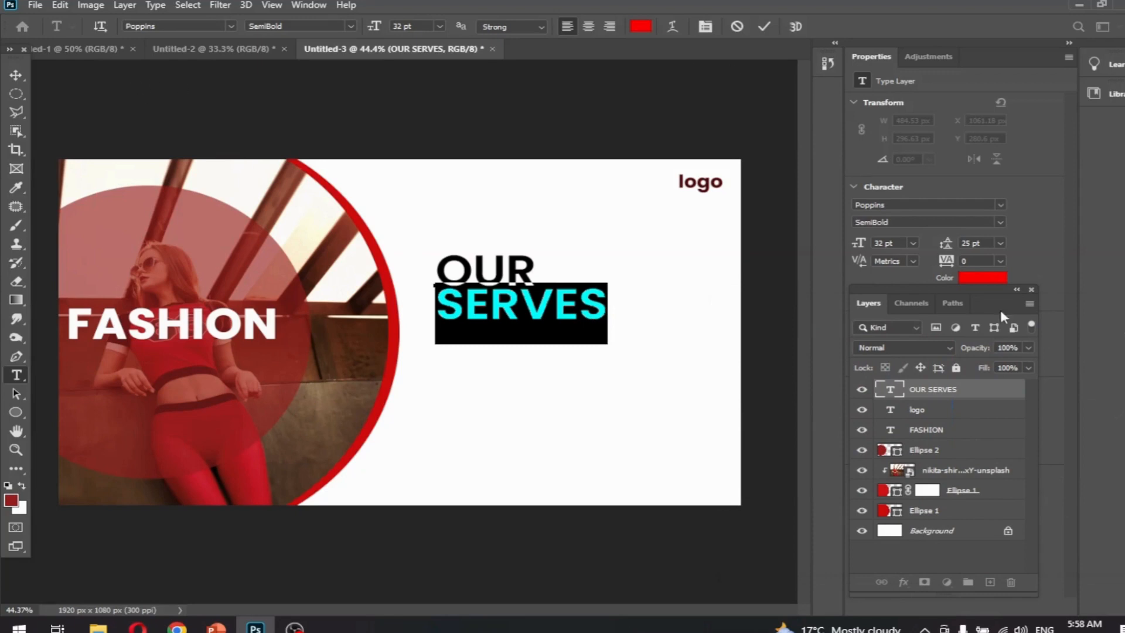
click(764, 27)
key(v)
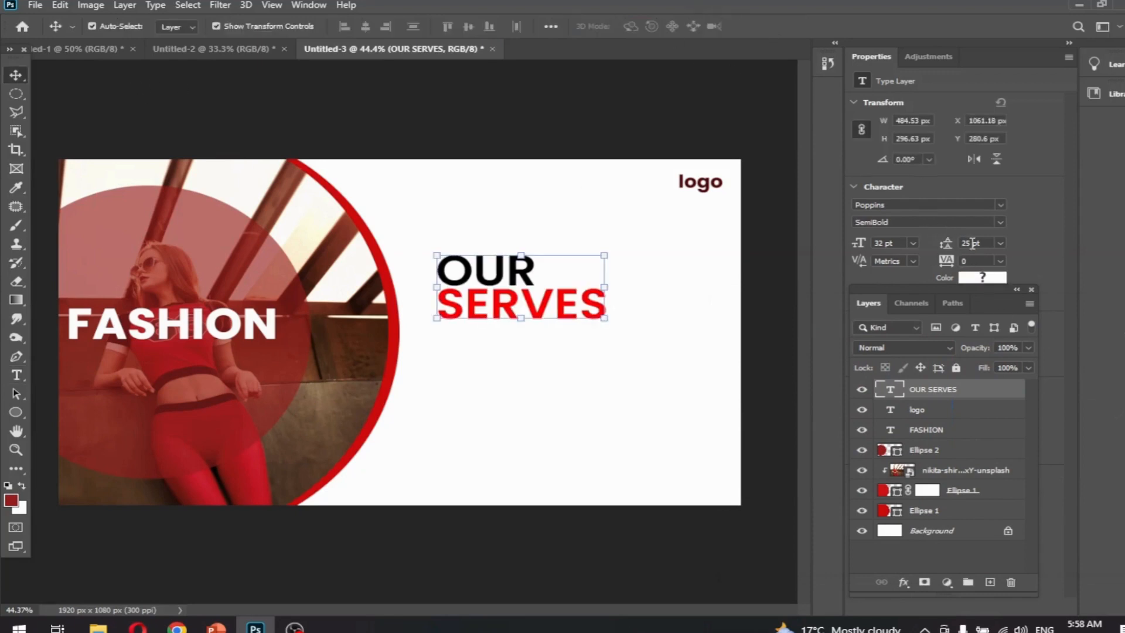
Step: Set the OUR SERVES heading's leading to 28 pt and deselect the layer
key(Up)
key(Up)
key(Up)
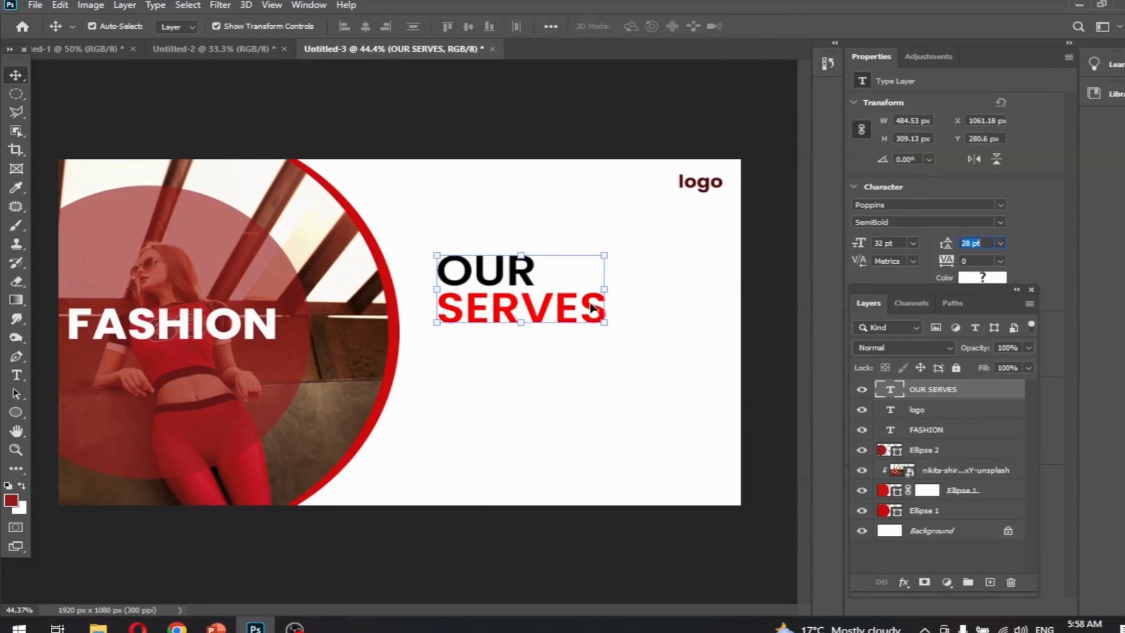
drag(582, 321, 615, 300)
key(ctrl+z)
click(474, 116)
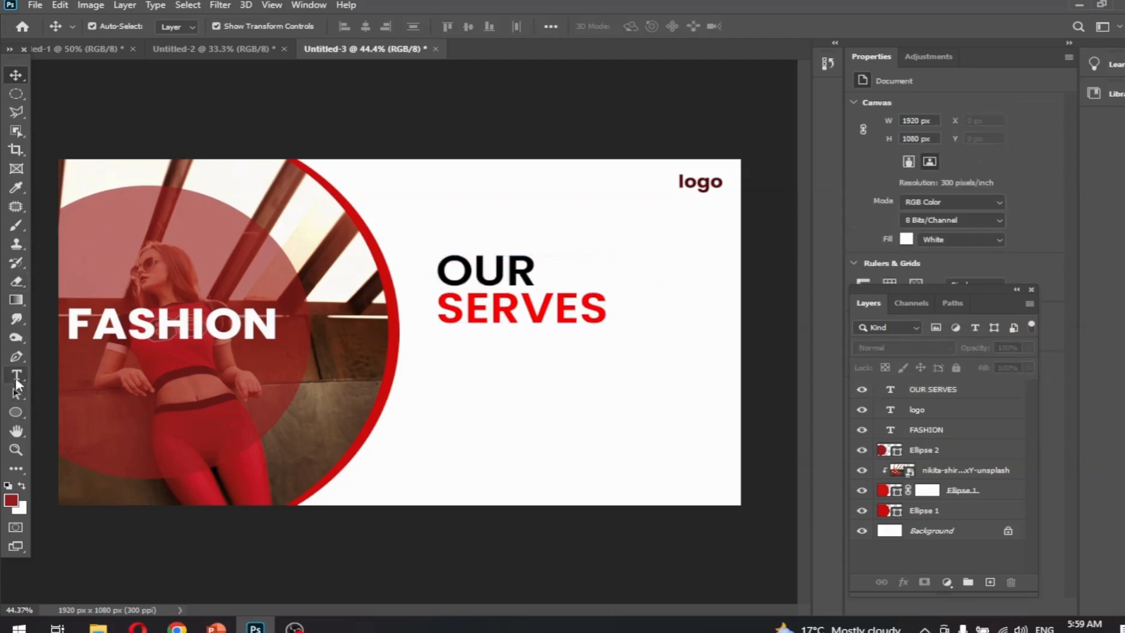
click(17, 378)
drag(440, 337, 443, 428)
click(16, 75)
click(439, 348)
Step: Add a Lorem ipsum paragraph box about 548 px by 391 px below SERVES, with 10 pt text and 10 pt leading
key(t)
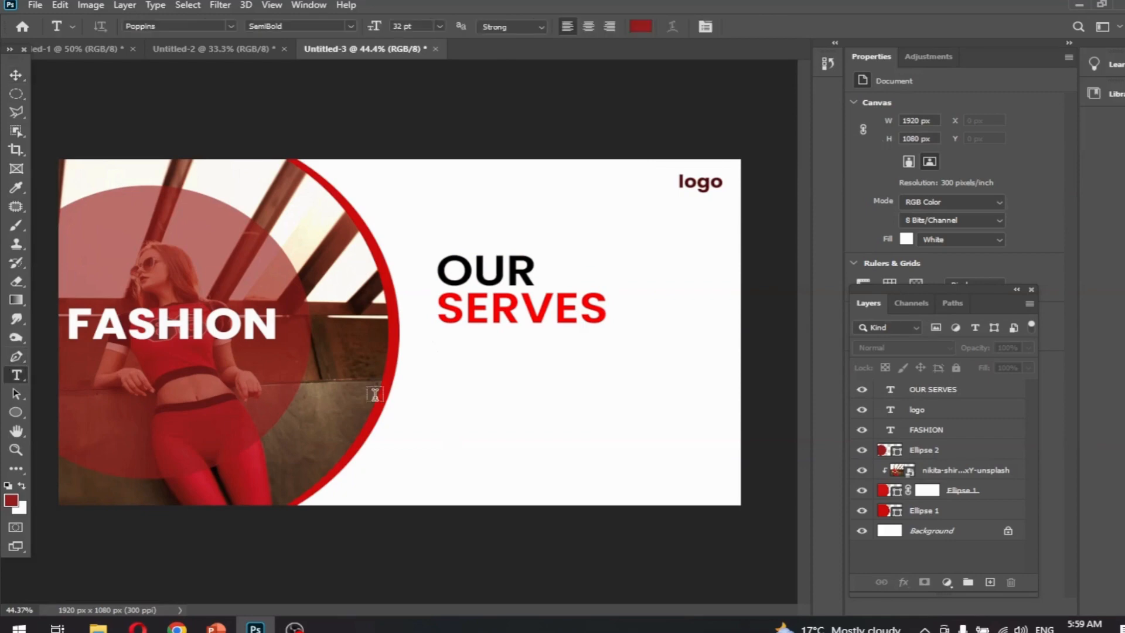
drag(446, 353, 642, 476)
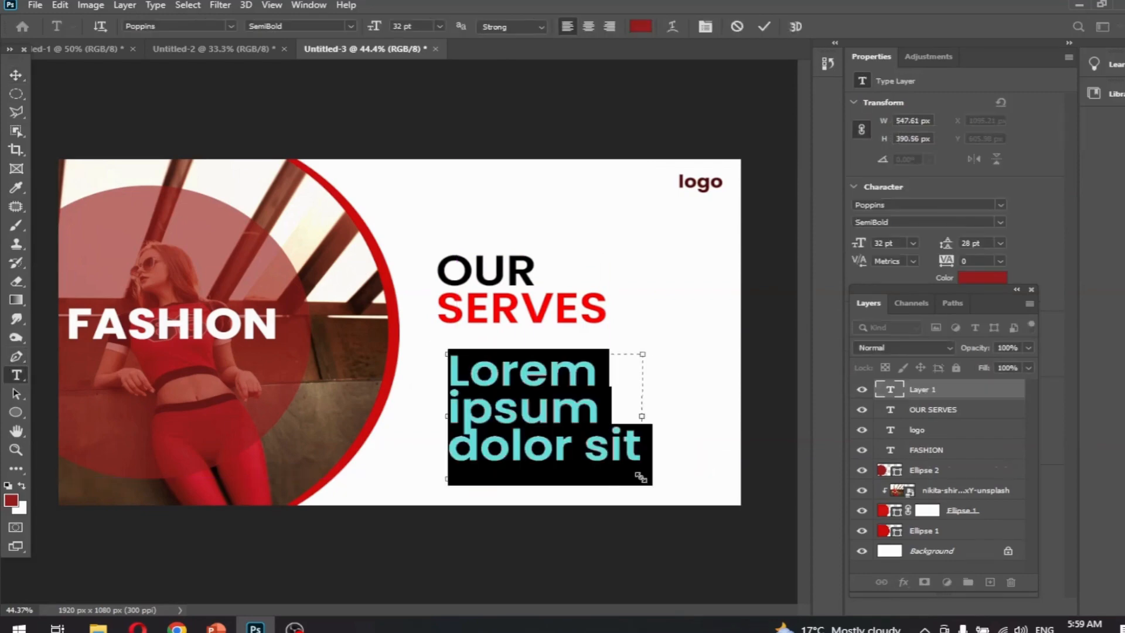
text(0)
click(16, 75)
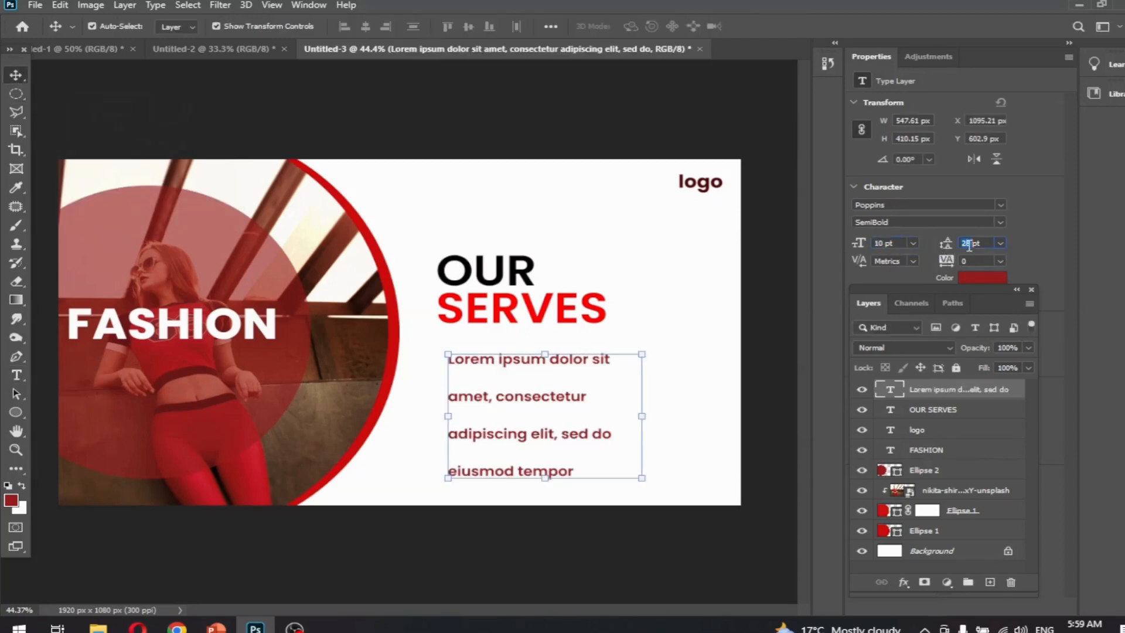
key(Return)
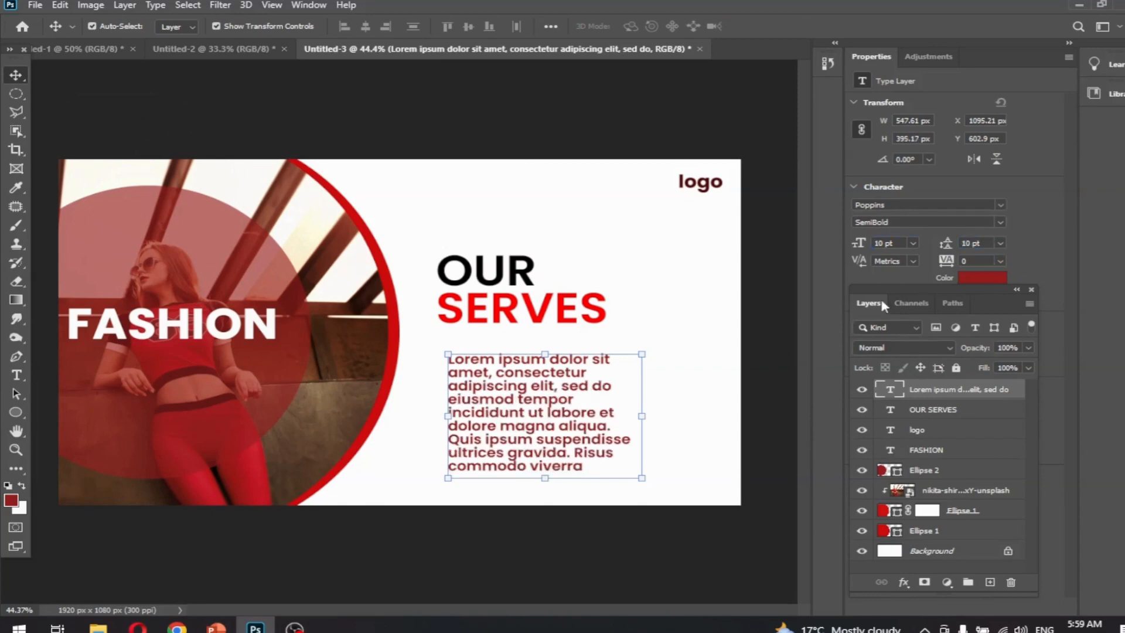
Step: Set the Lorem ipsum paragraph's weight to Regular and its colour to near-black 181717
click(1000, 222)
click(920, 328)
click(1000, 223)
click(909, 299)
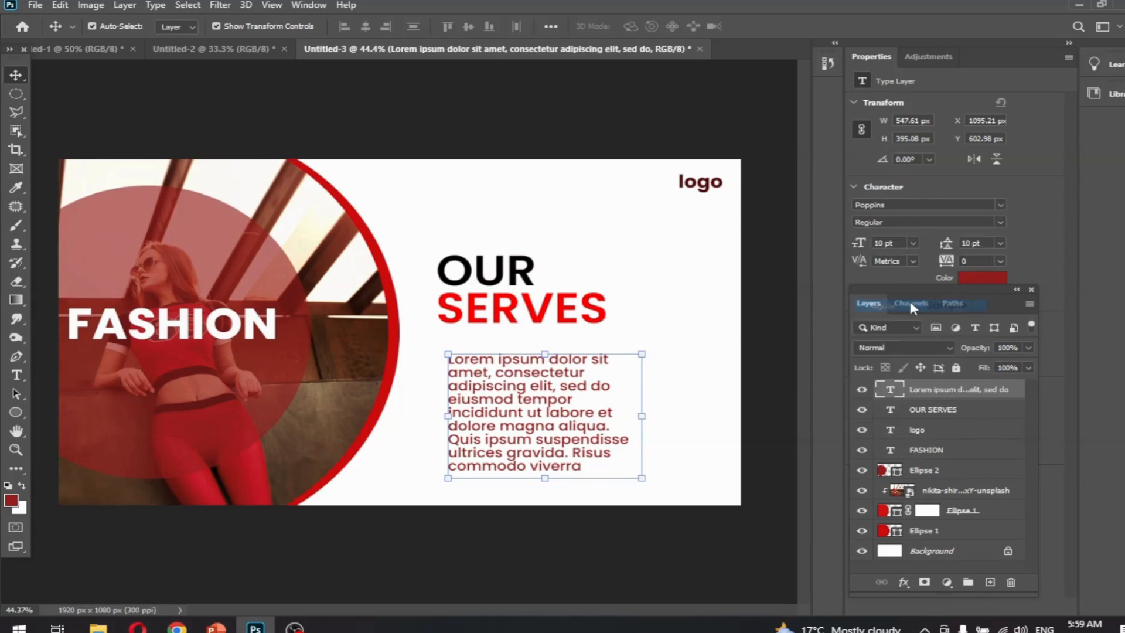
click(982, 277)
drag(768, 502, 730, 497)
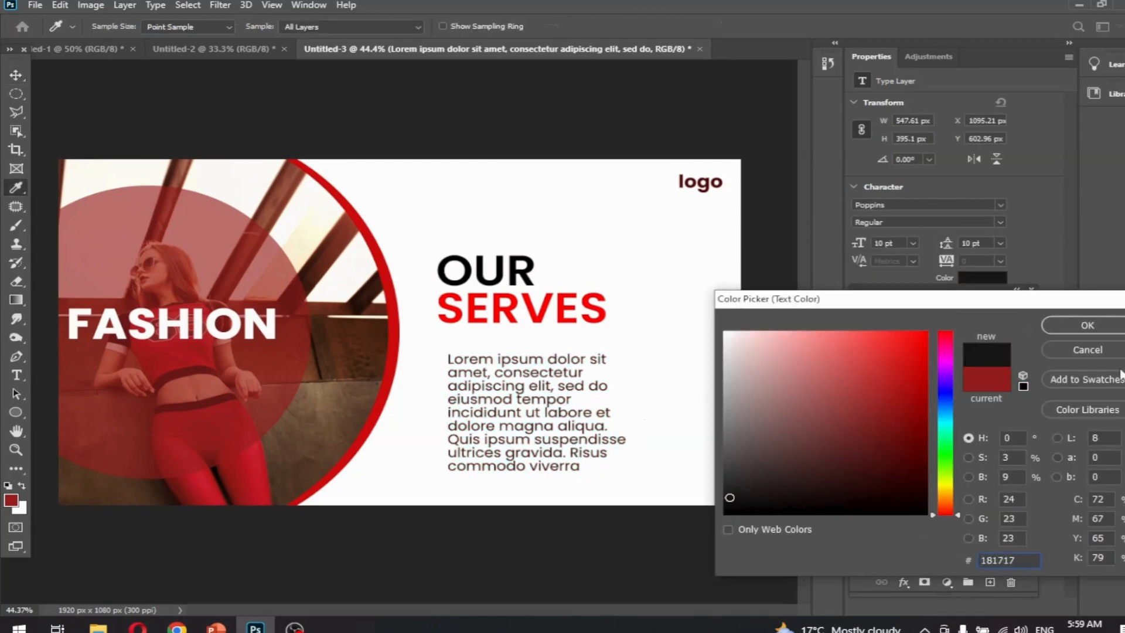
click(1087, 325)
Step: Align the paragraph directly under the heading, and shift both text layers together right and slightly up
key(v)
drag(544, 409, 535, 394)
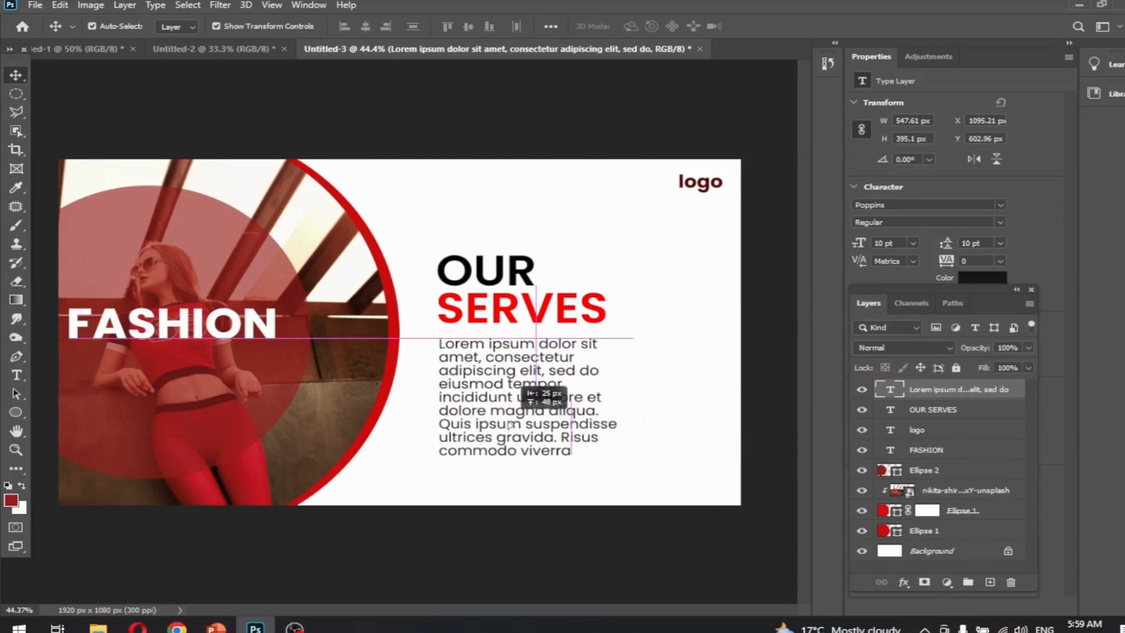
click(499, 304)
drag(517, 436, 557, 429)
click(82, 121)
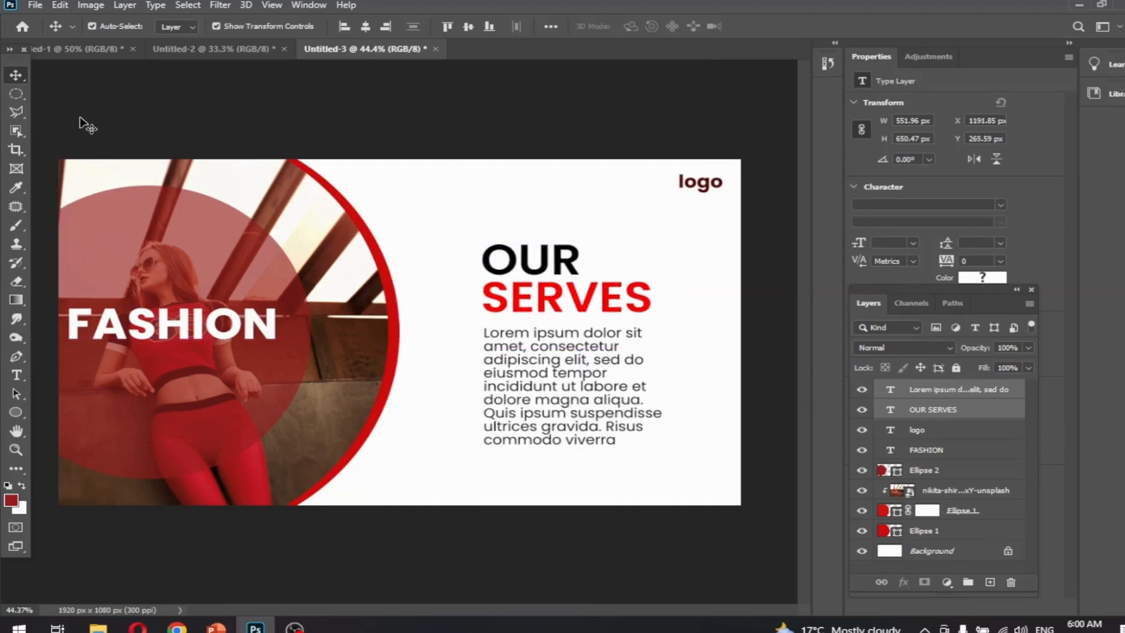
Step: Draw a thin vertical rectangle about 3 px wide and 615 px tall along the left side of the text block
right_click(16, 412)
click(58, 410)
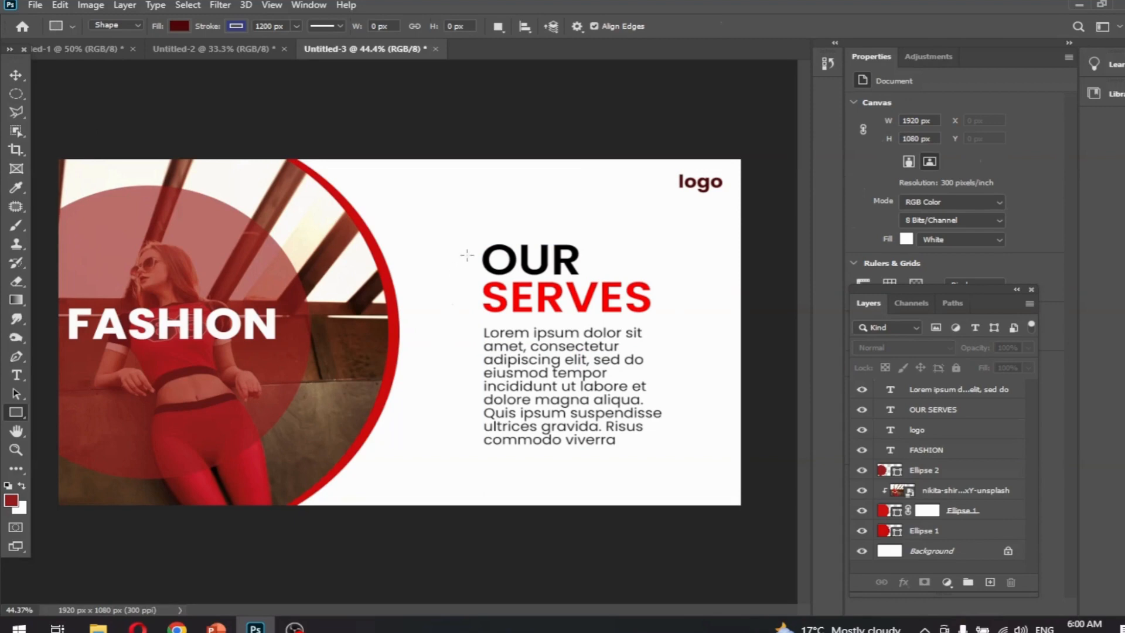
drag(465, 251, 465, 448)
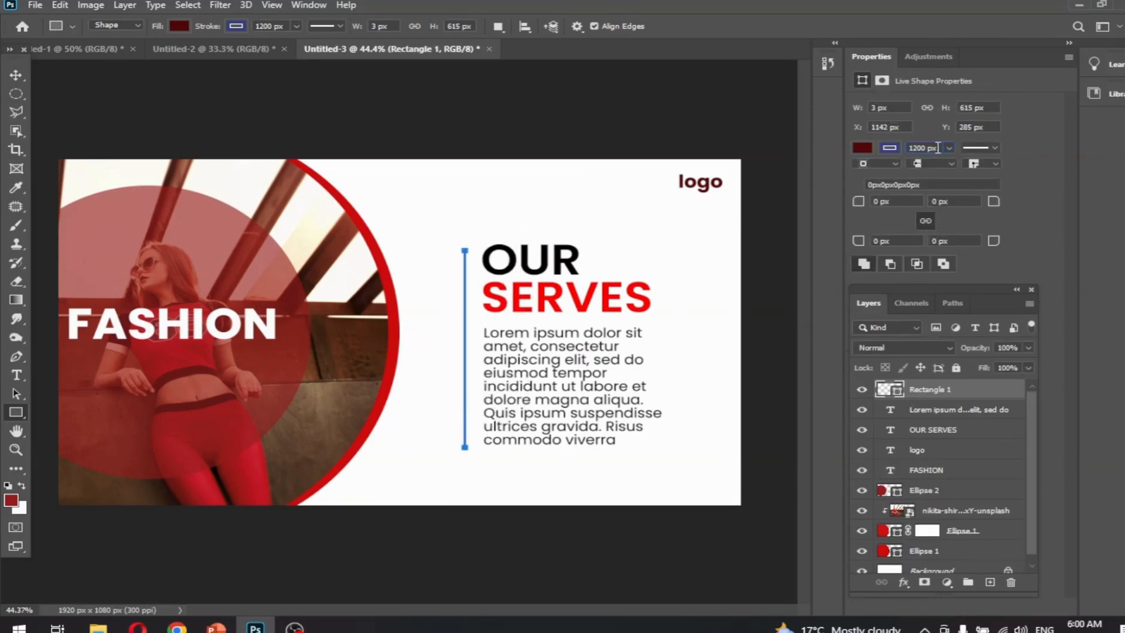
Step: Give the vertical line a 0 px stroke and a bright red fill
click(861, 147)
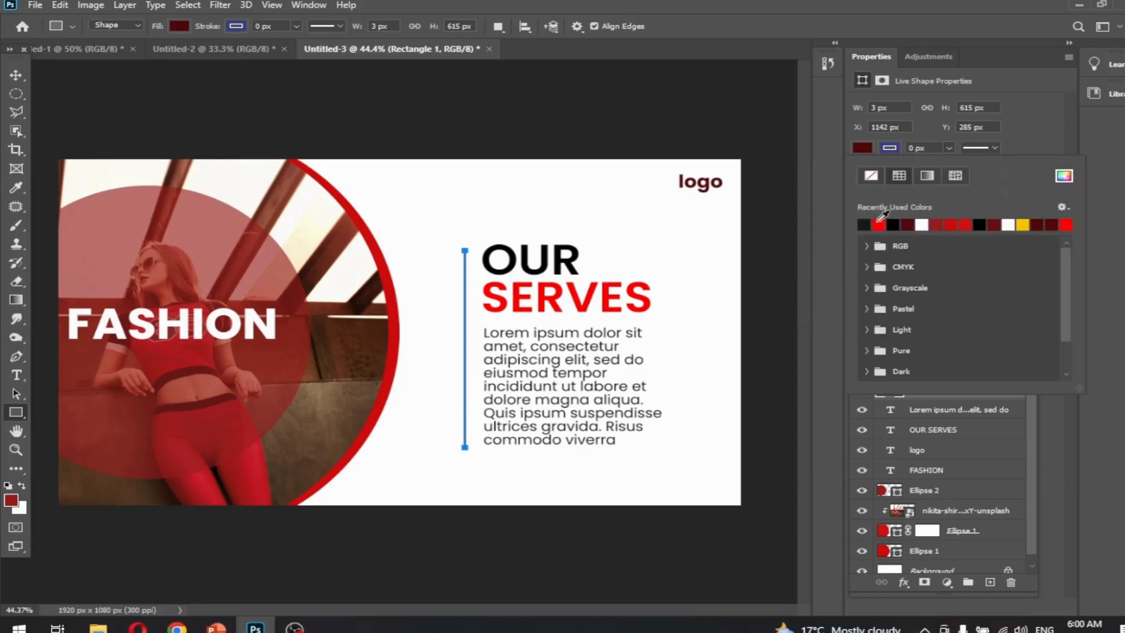
click(863, 224)
click(16, 74)
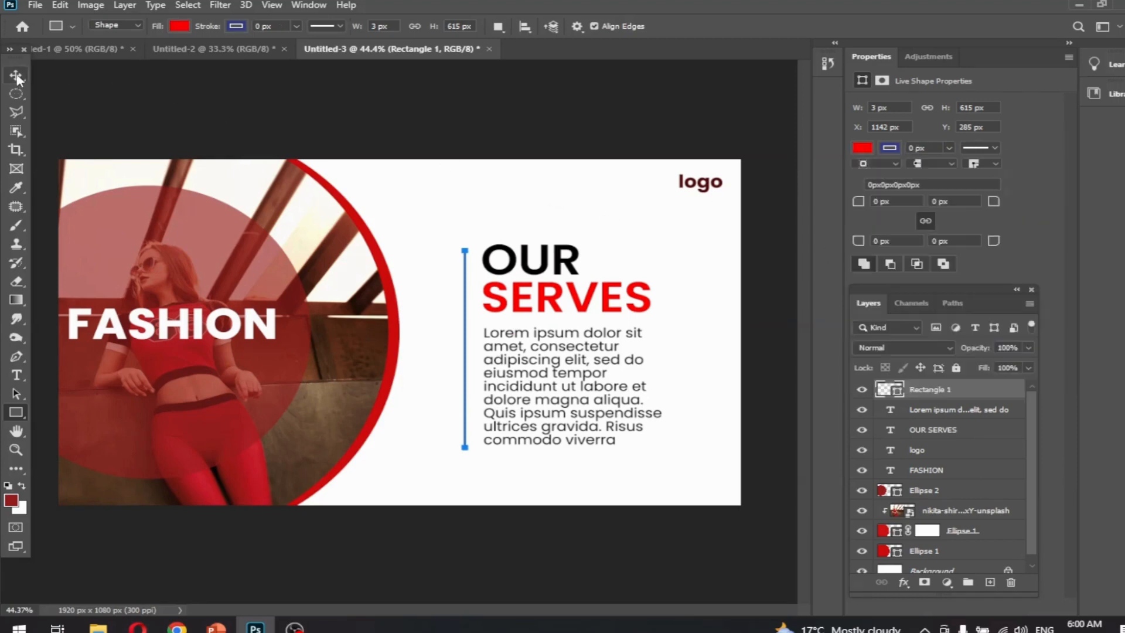
Step: Move the thin red vertical line closer to the text block
click(445, 395)
drag(467, 395, 472, 395)
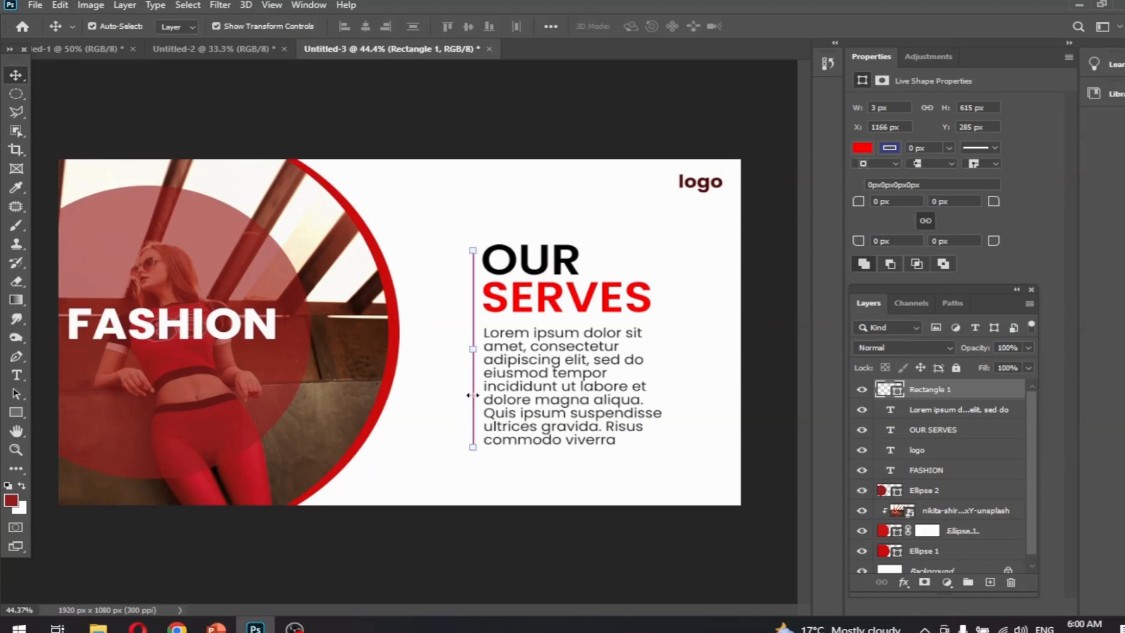
Step: Shift the red line, heading and paragraph together slightly left, and group the three layers
shift+click(520, 393)
shift+click(521, 295)
drag(548, 403, 542, 410)
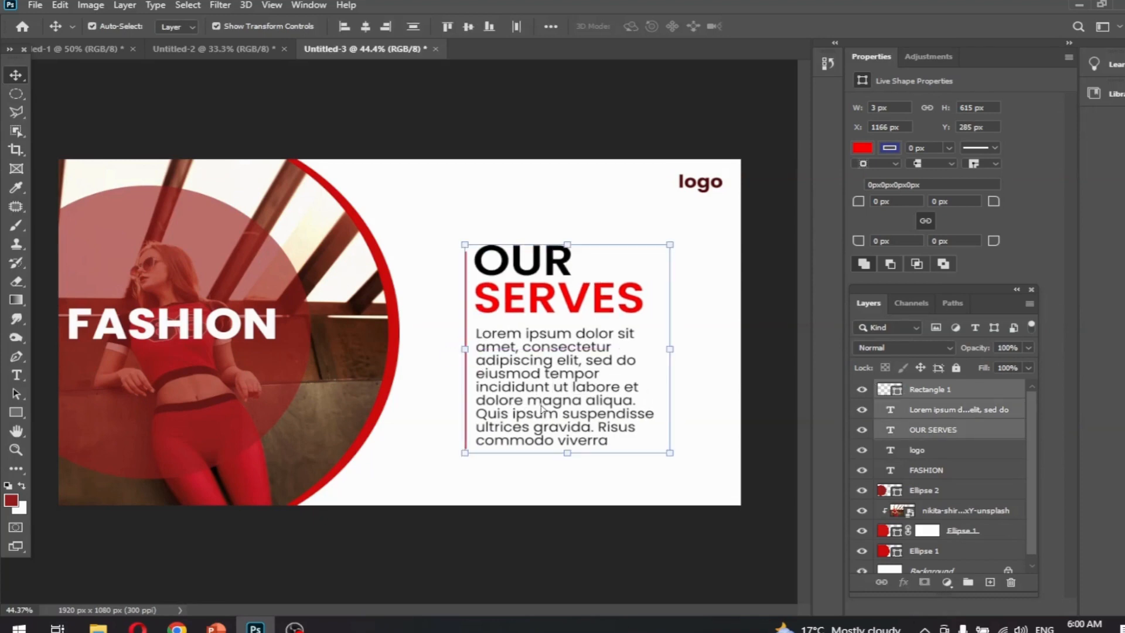
key(ctrl+g)
click(773, 345)
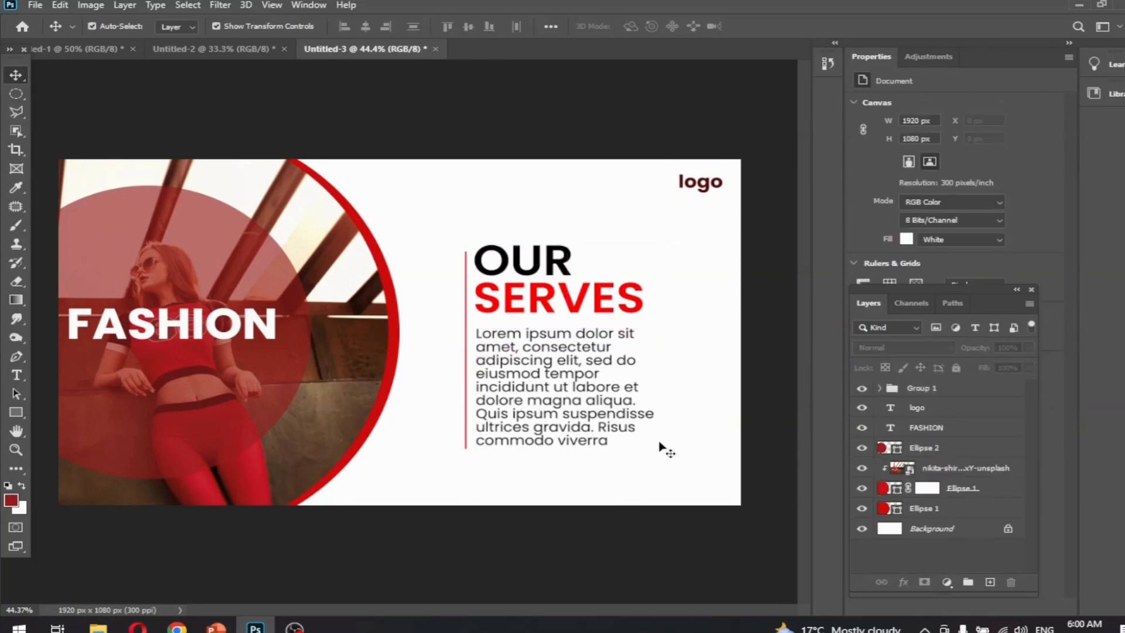
Step: Draw a small rectangle about 48 x 35 px below the paragraph with no stroke and a bright red fill
click(16, 412)
drag(655, 481, 674, 492)
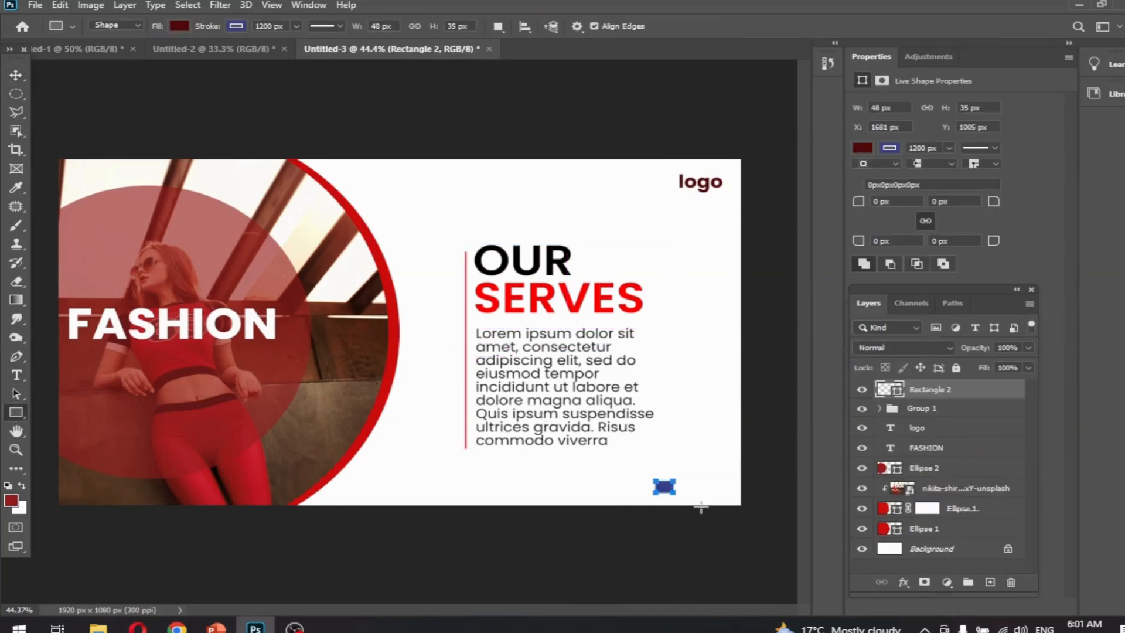
click(888, 146)
click(870, 175)
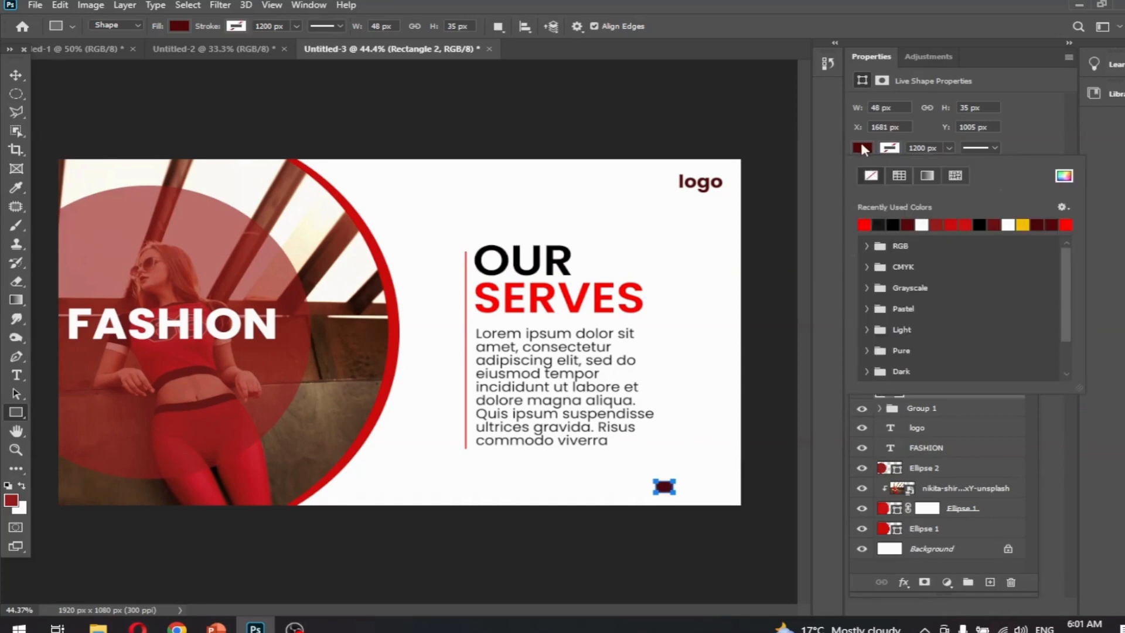
click(865, 224)
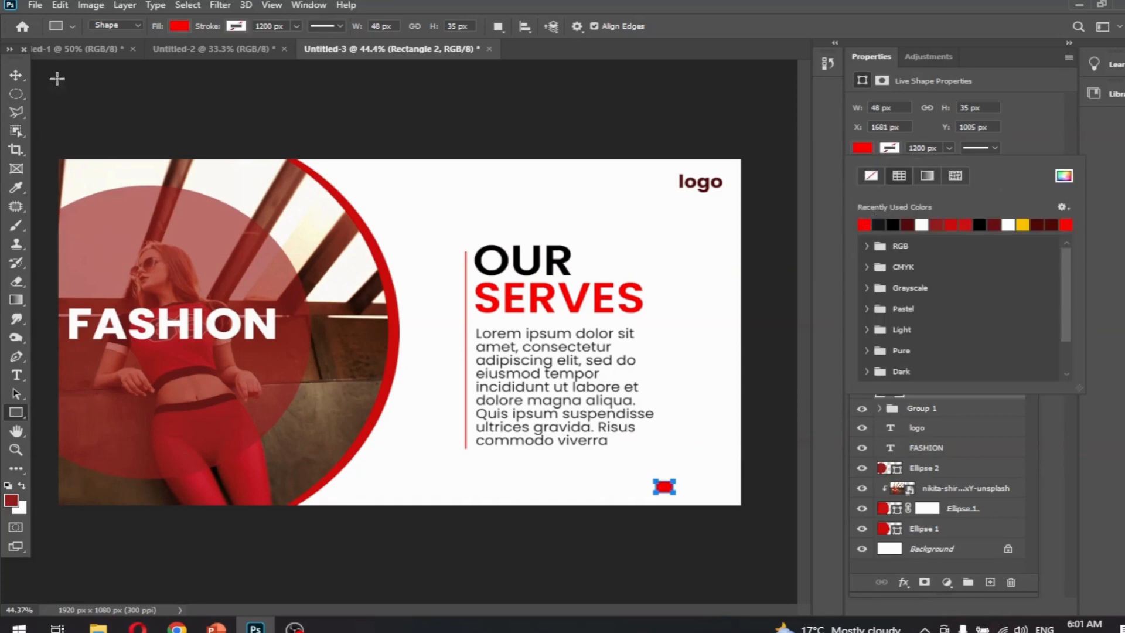
Step: Move the small red rectangle near the banner's lower-right corner and slightly round its corners
click(16, 75)
scroll(674, 492, up, 8)
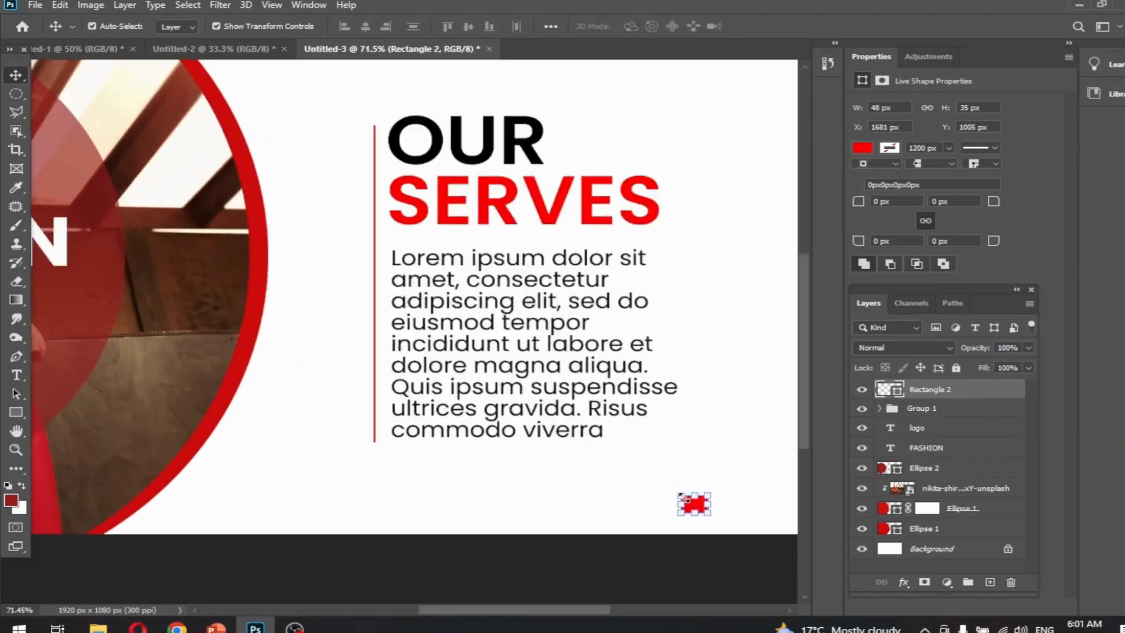
mouse_move(678, 467)
mouse_down()
mouse_move(753, 467)
mouse_move(694, 476)
mouse_up()
scroll(779, 495, down, 3)
scroll(782, 497, down, 5)
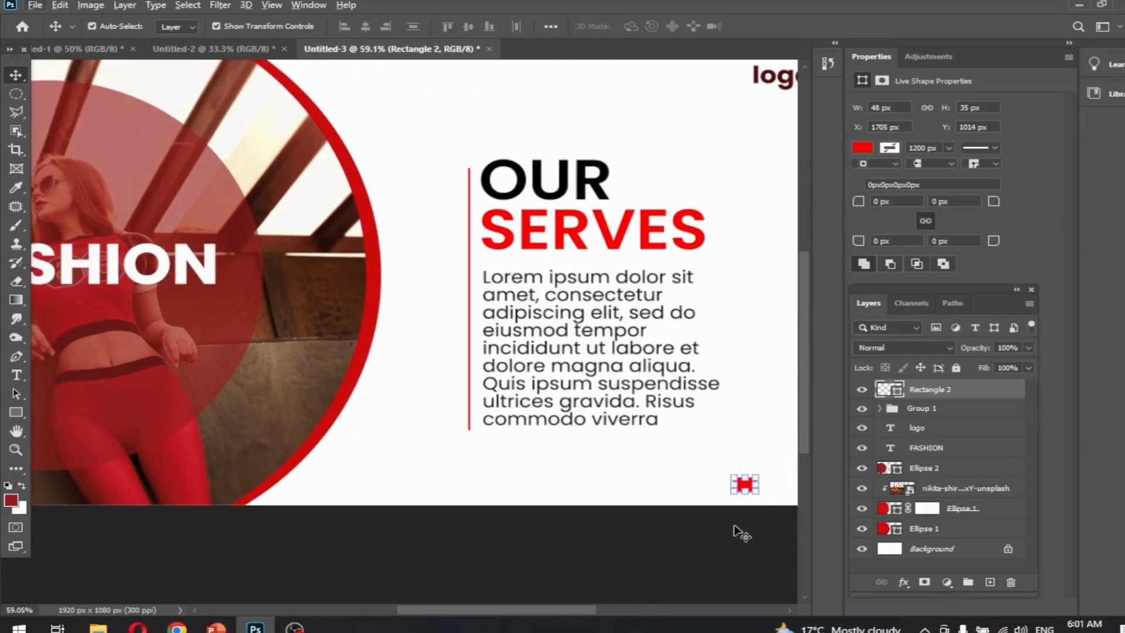
scroll(640, 530, right, 3)
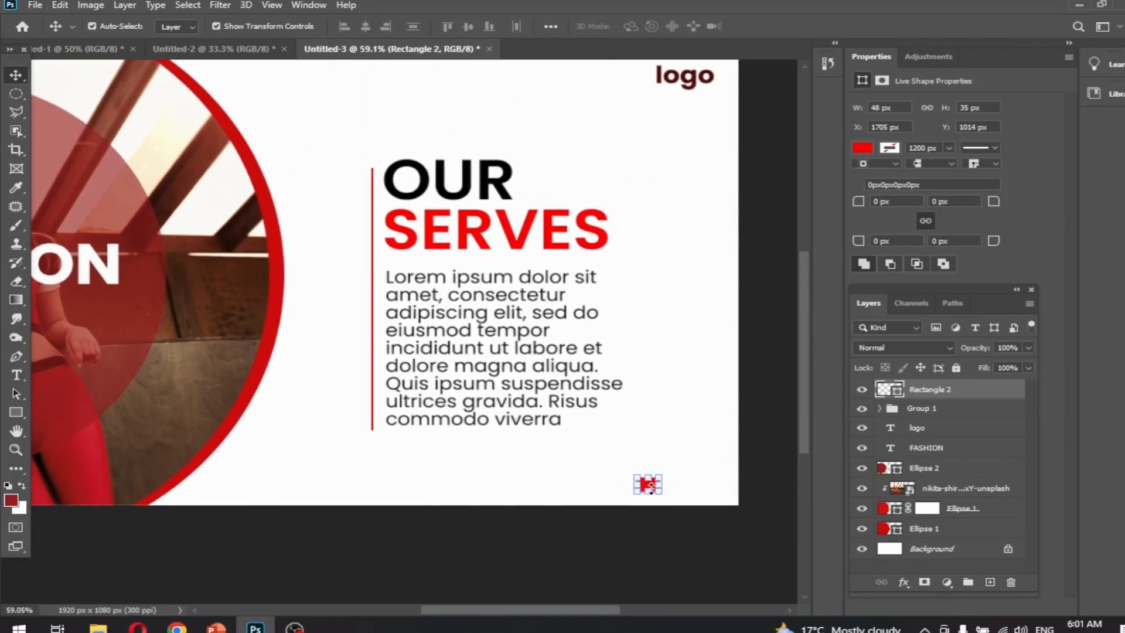
scroll(649, 486, up, 3)
drag(650, 487, 744, 481)
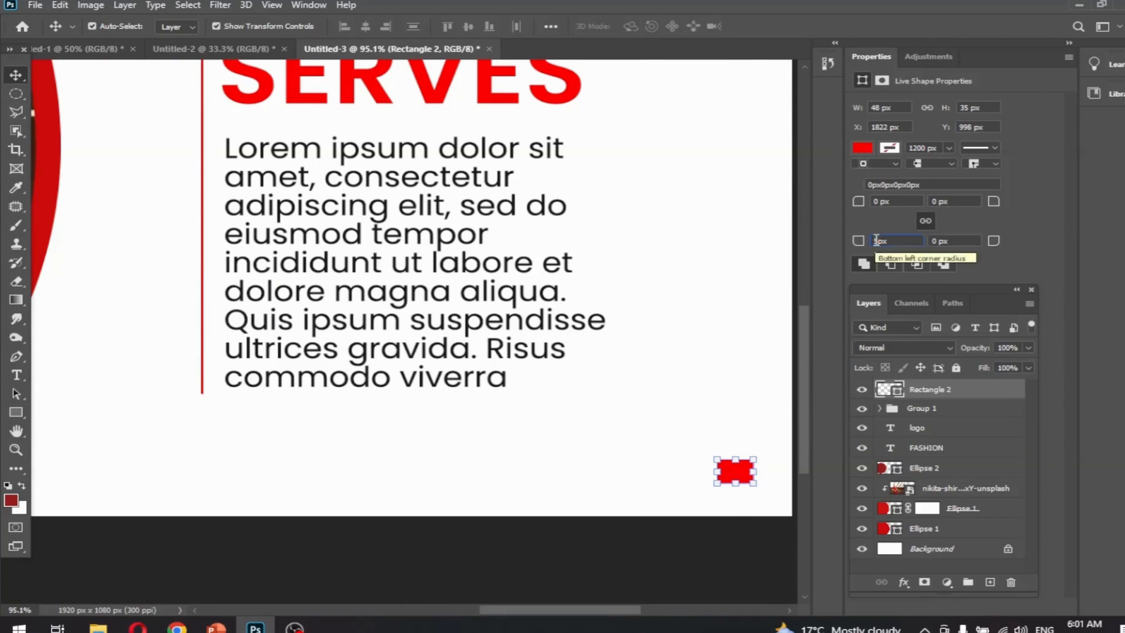
click(568, 542)
Step: Add the page number 1 as a text layer and place it over the small red rectangle
key(t)
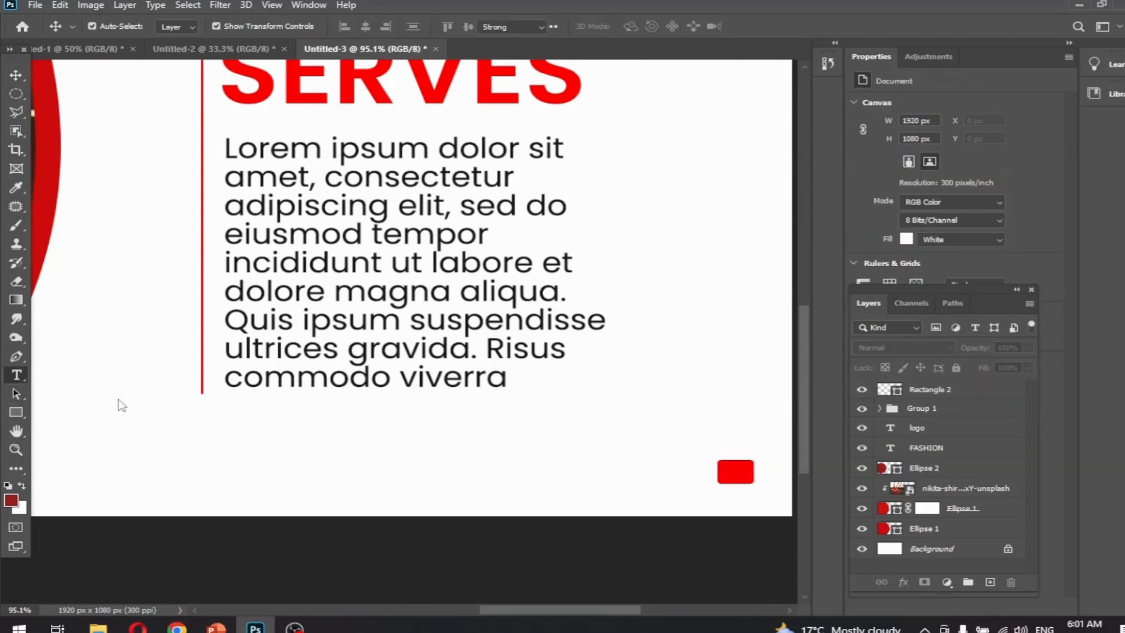
click(407, 433)
key(BackSpace)
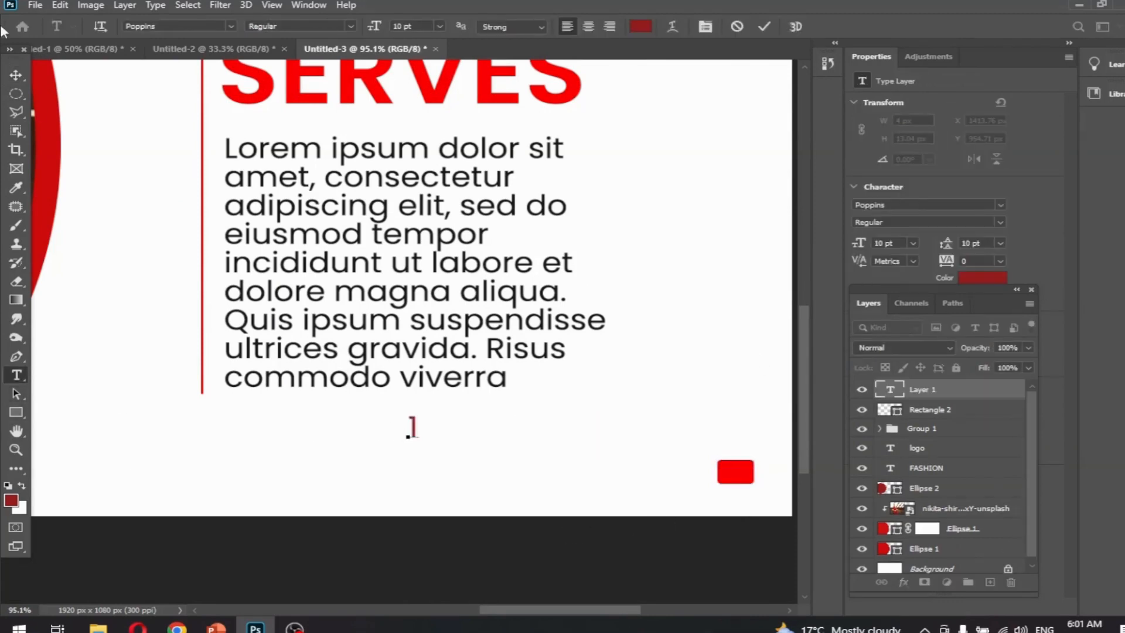
text(1)
click(16, 74)
drag(415, 440, 736, 489)
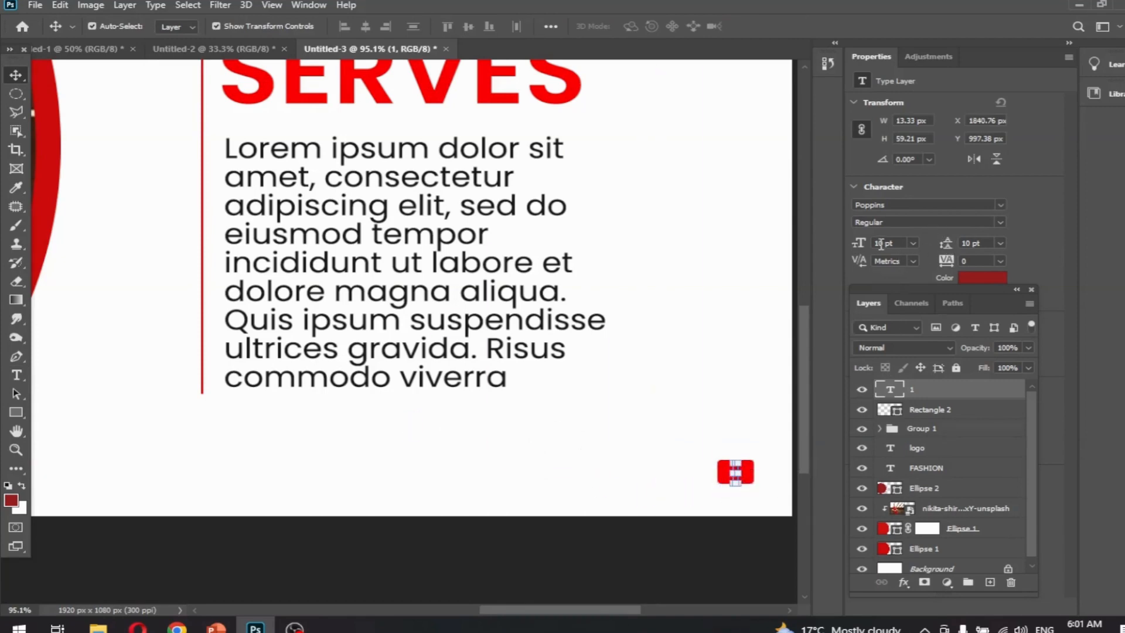
Step: Set the page number's size to 8 pt, its colour to white and its weight to SemiBold
text(8)
key(Return)
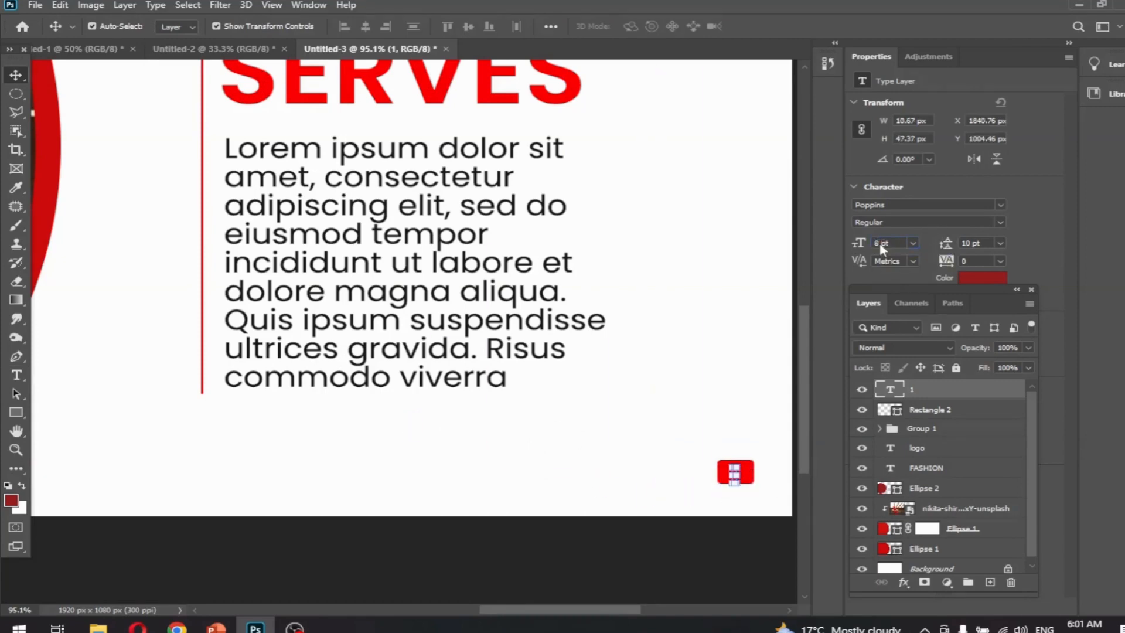
click(990, 280)
drag(799, 328, 727, 328)
click(1091, 321)
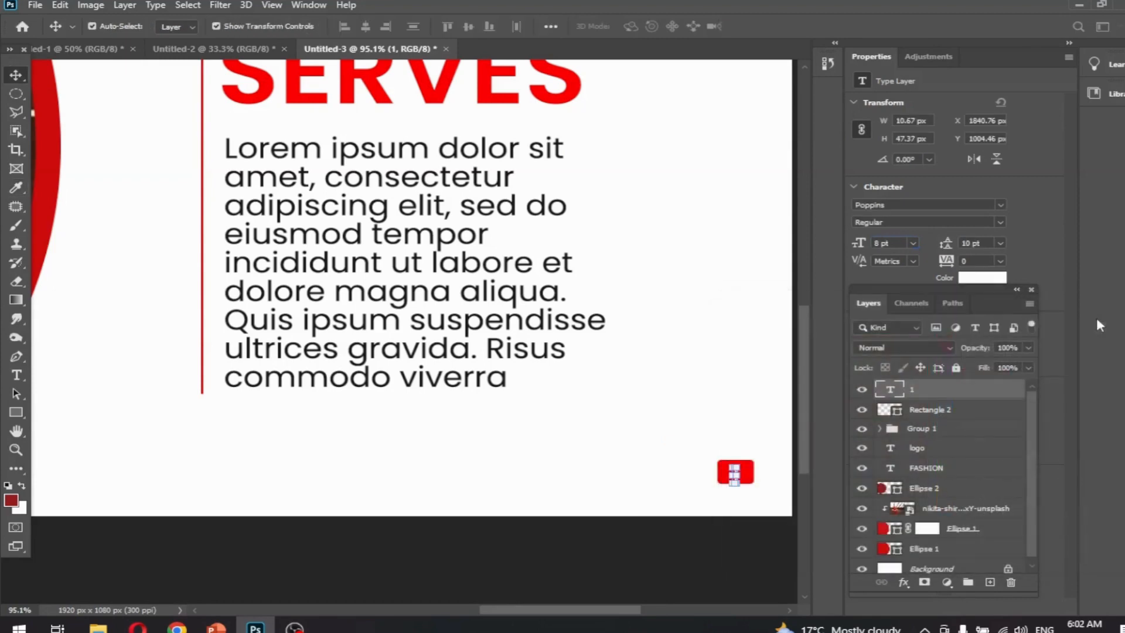
click(999, 222)
click(906, 351)
click(766, 537)
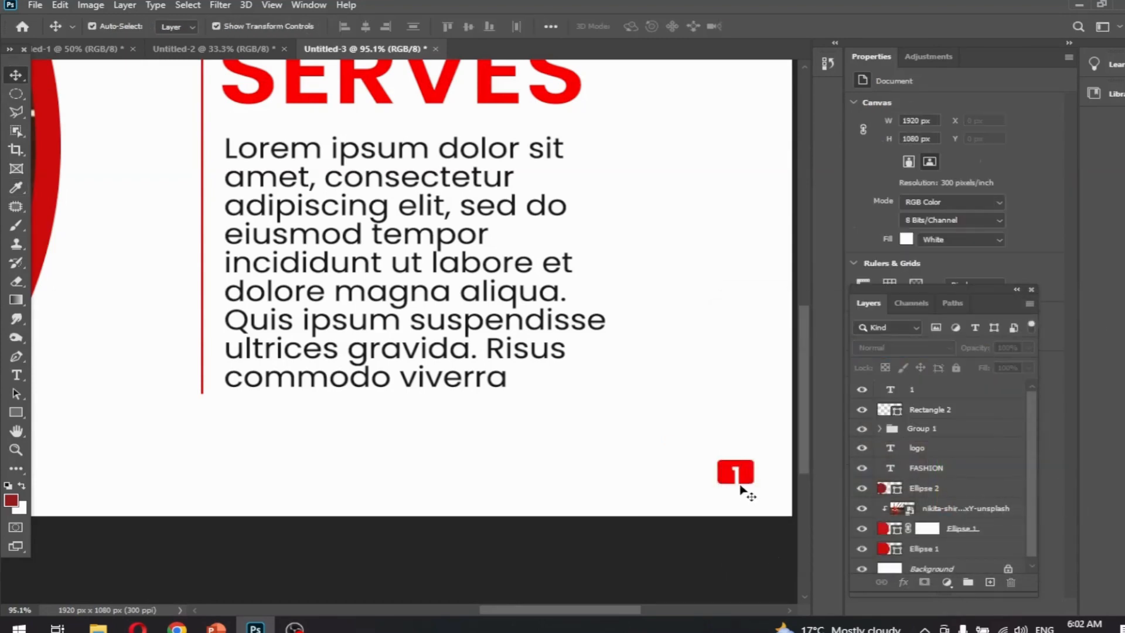
Step: Nudge the number 1 slightly up and left to centre it within the red rectangle
click(737, 477)
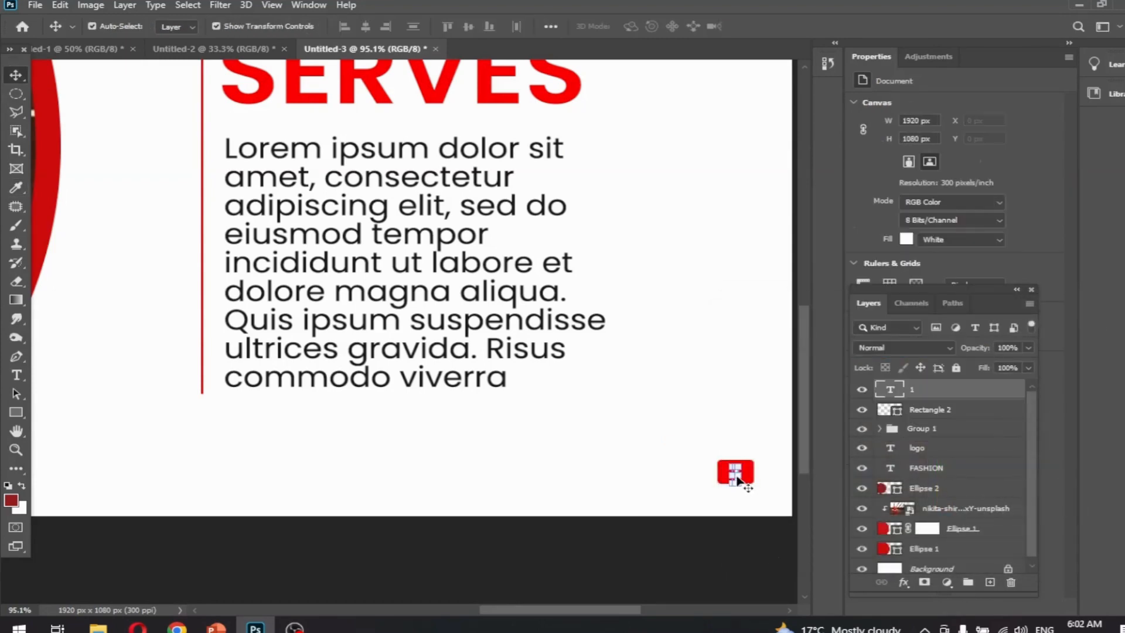
click(713, 563)
click(737, 474)
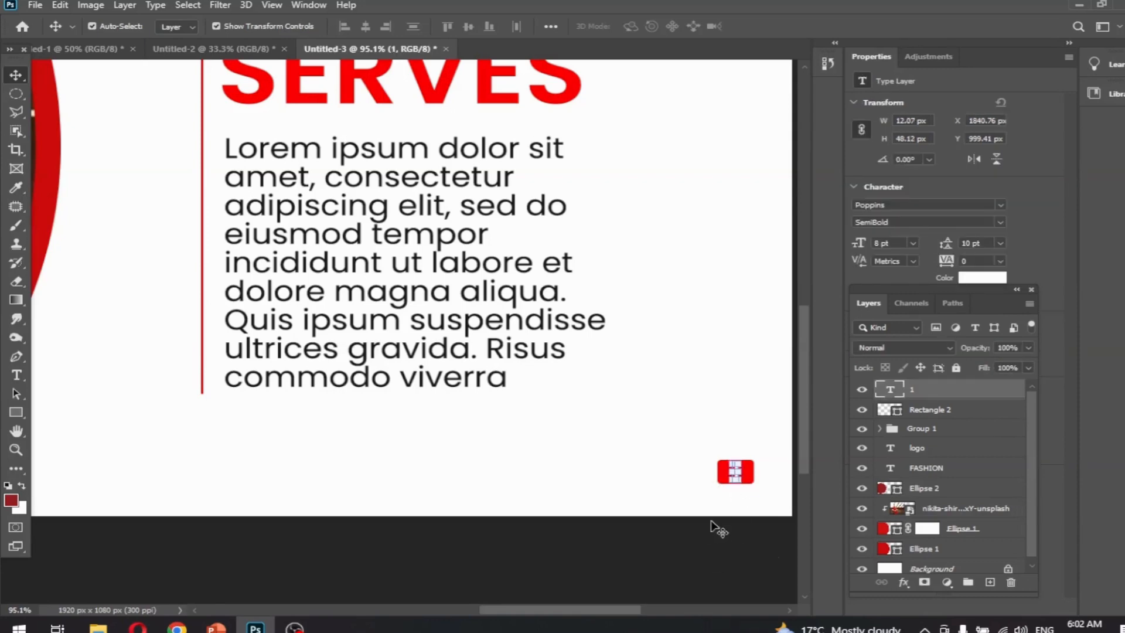
key(ctrl+0)
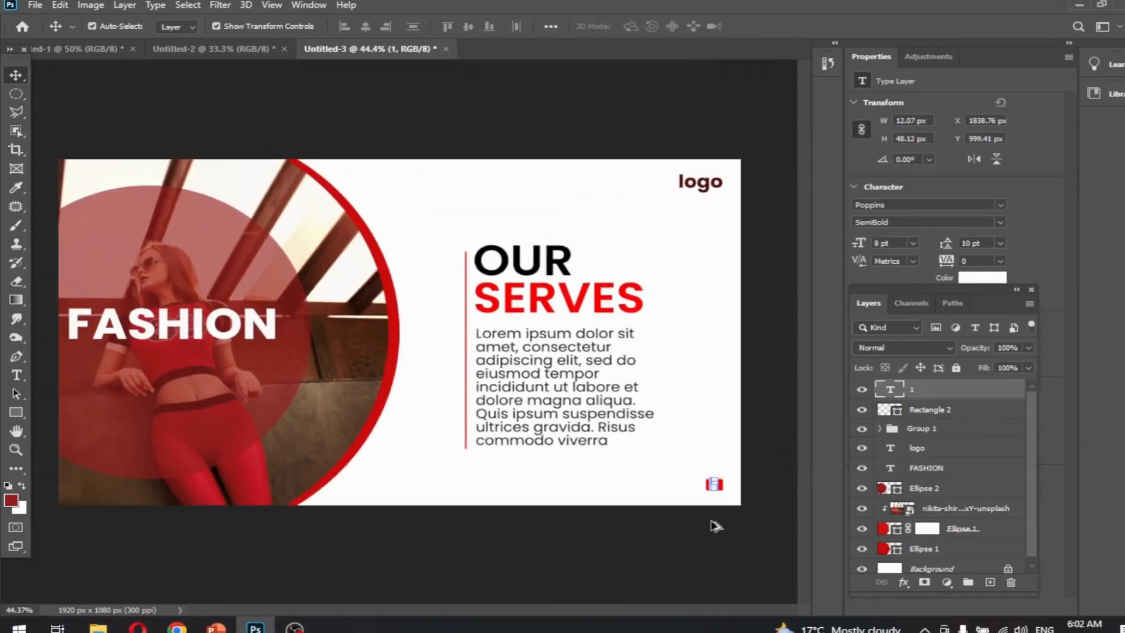
click(351, 425)
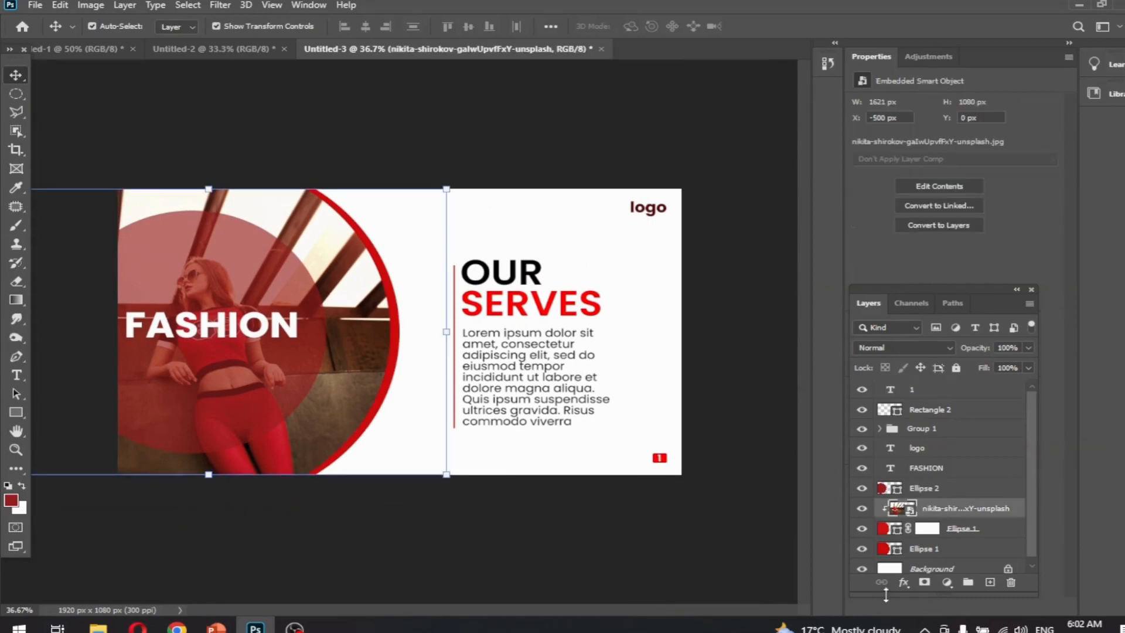
click(904, 582)
click(913, 573)
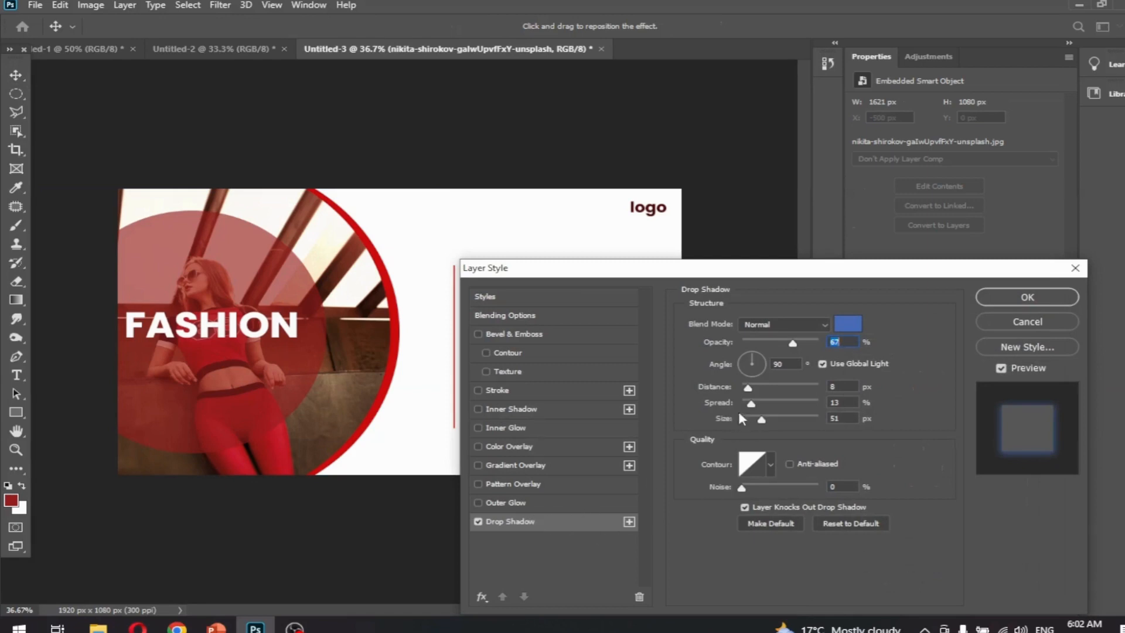
click(849, 326)
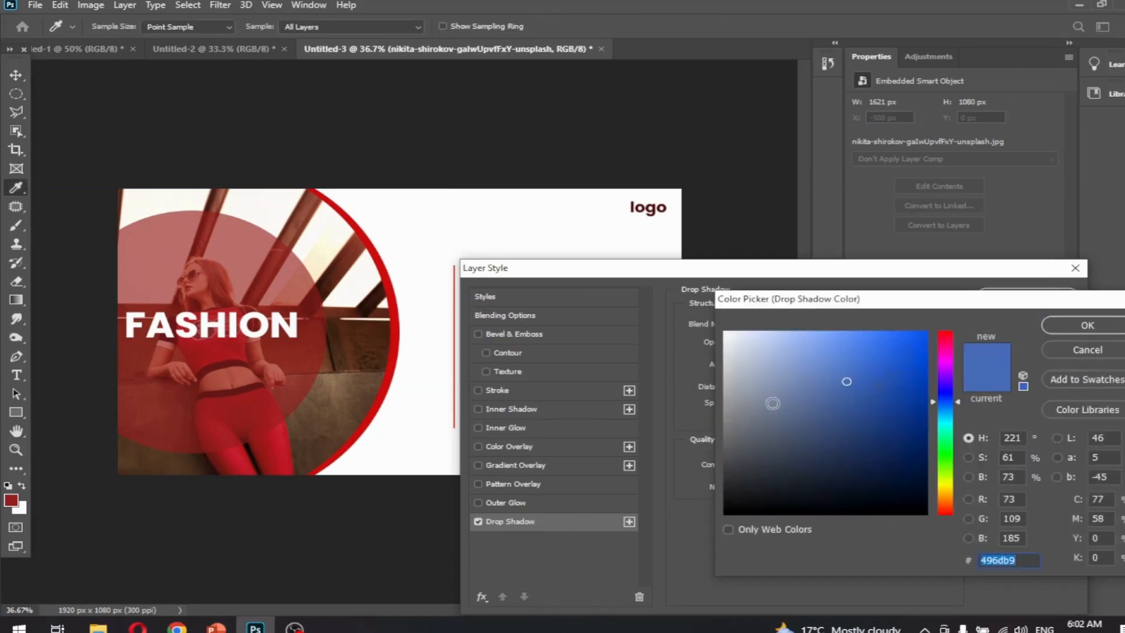
drag(774, 404, 960, 519)
click(1078, 328)
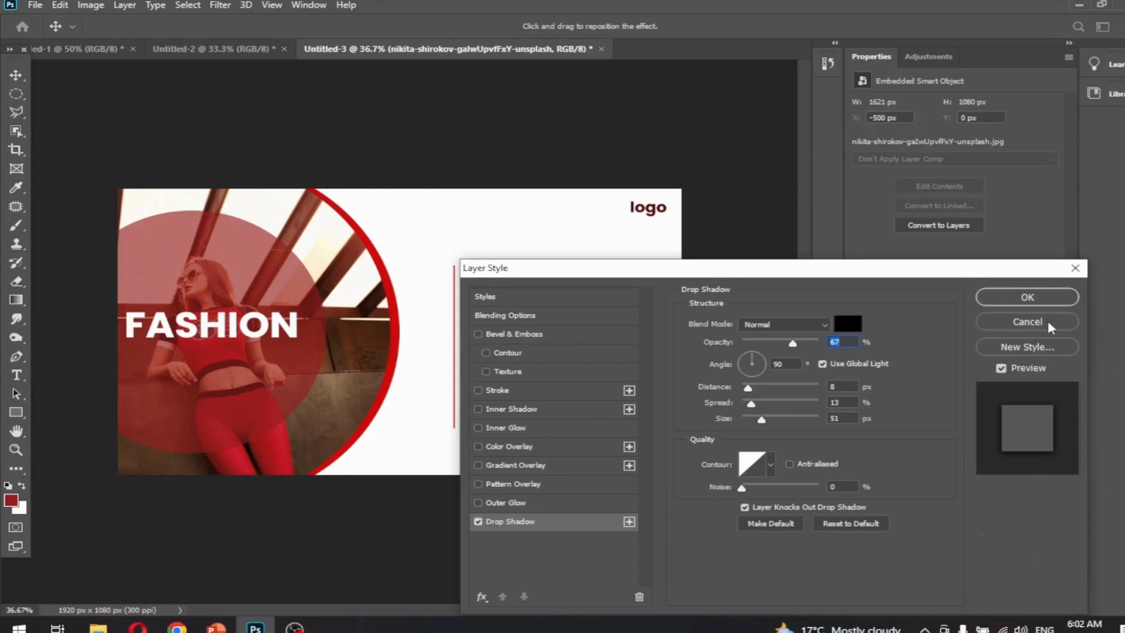
click(1047, 321)
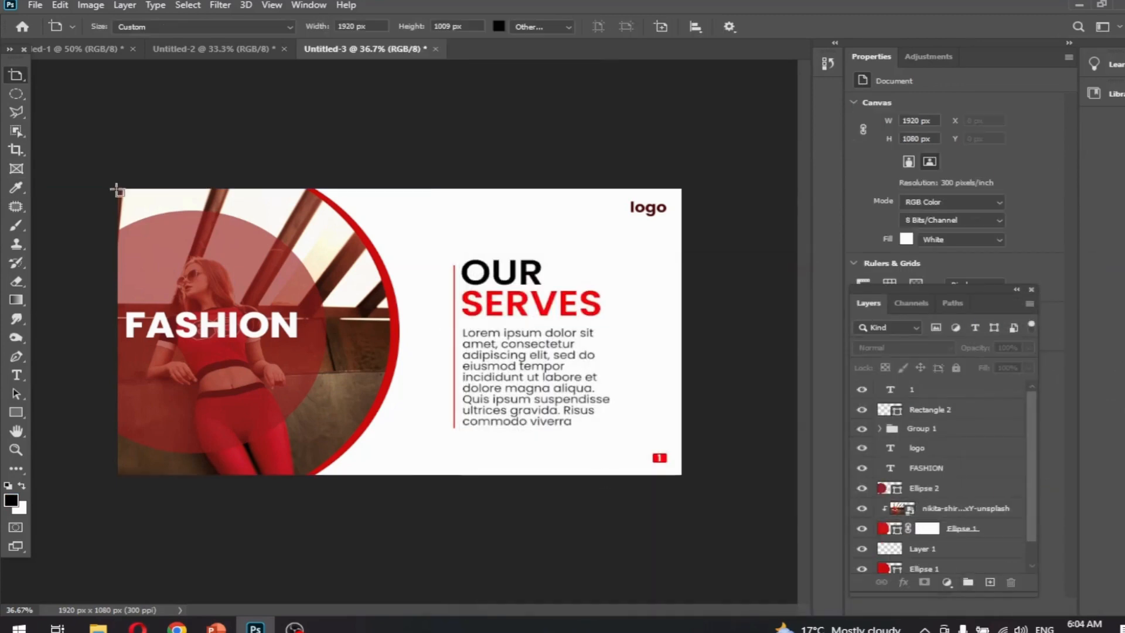
Step: Create a 1920 x 1080 px artboard around the whole banner and duplicate it directly below
drag(115, 188, 686, 476)
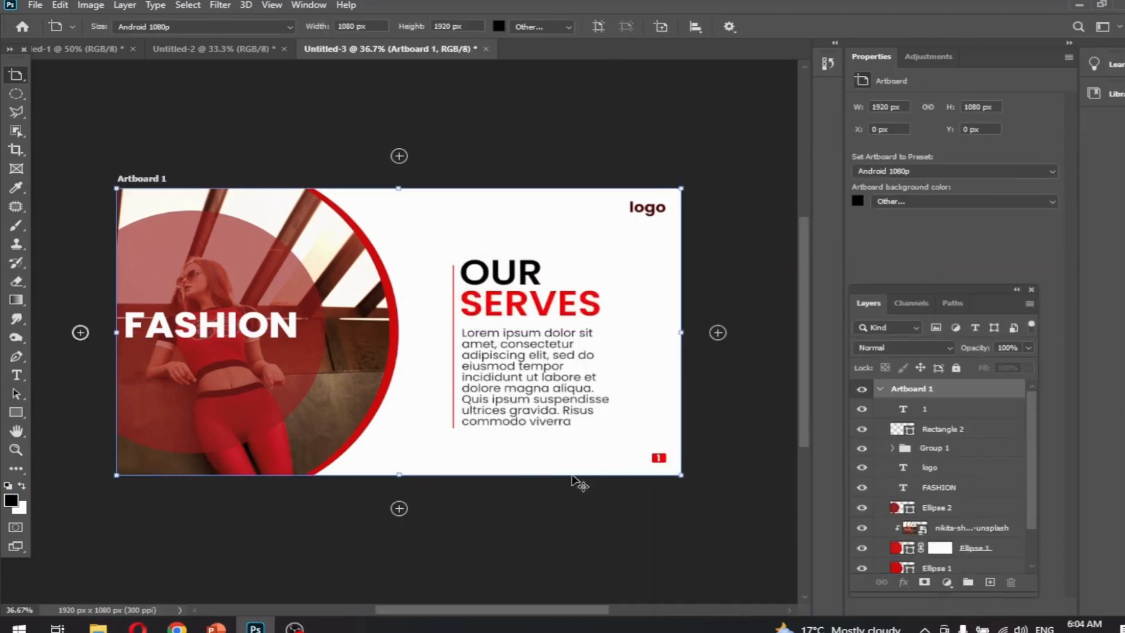
scroll(521, 317, down, 3)
drag(347, 265, 364, 554)
right_click(16, 75)
click(71, 75)
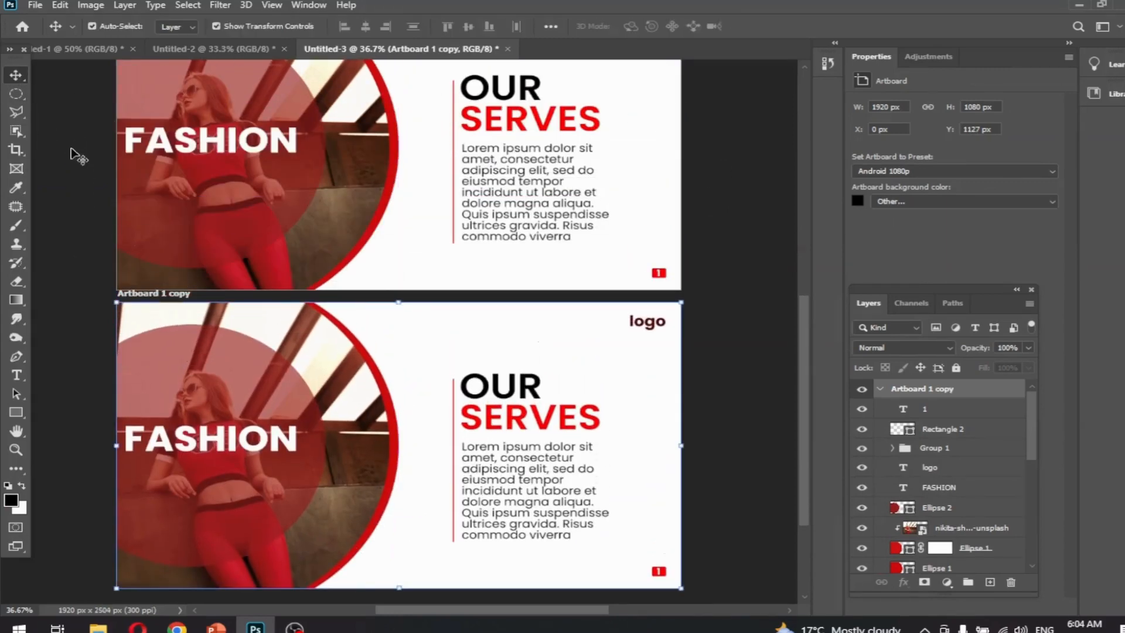
click(71, 154)
Step: Change the page number on the duplicated artboard to 2
double_click(659, 571)
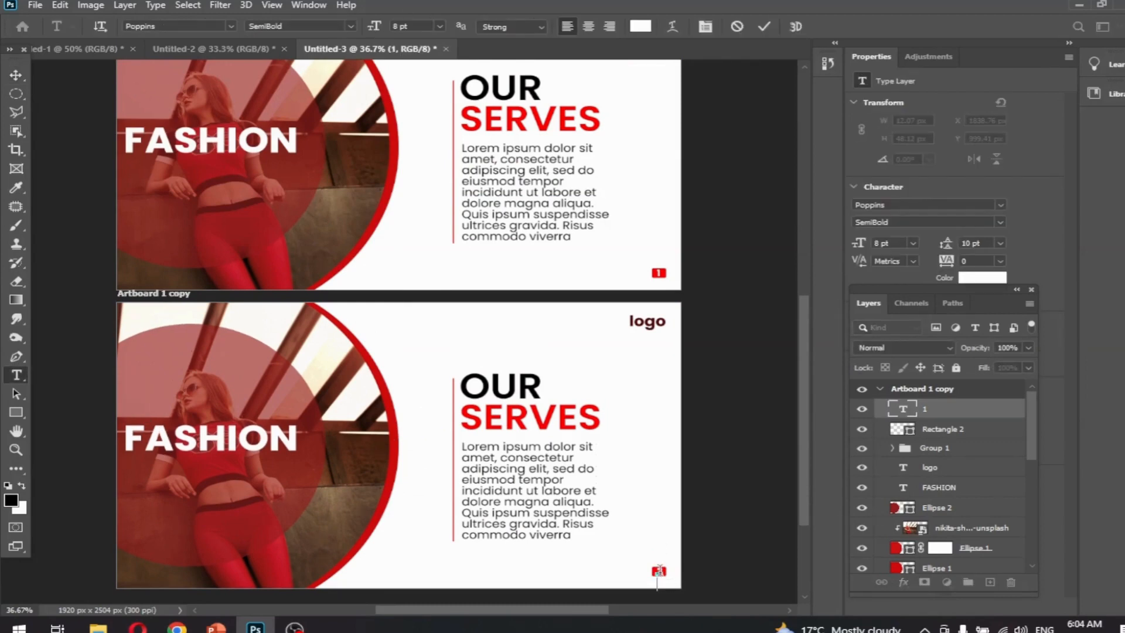
click(16, 75)
scroll(718, 272, down, 2)
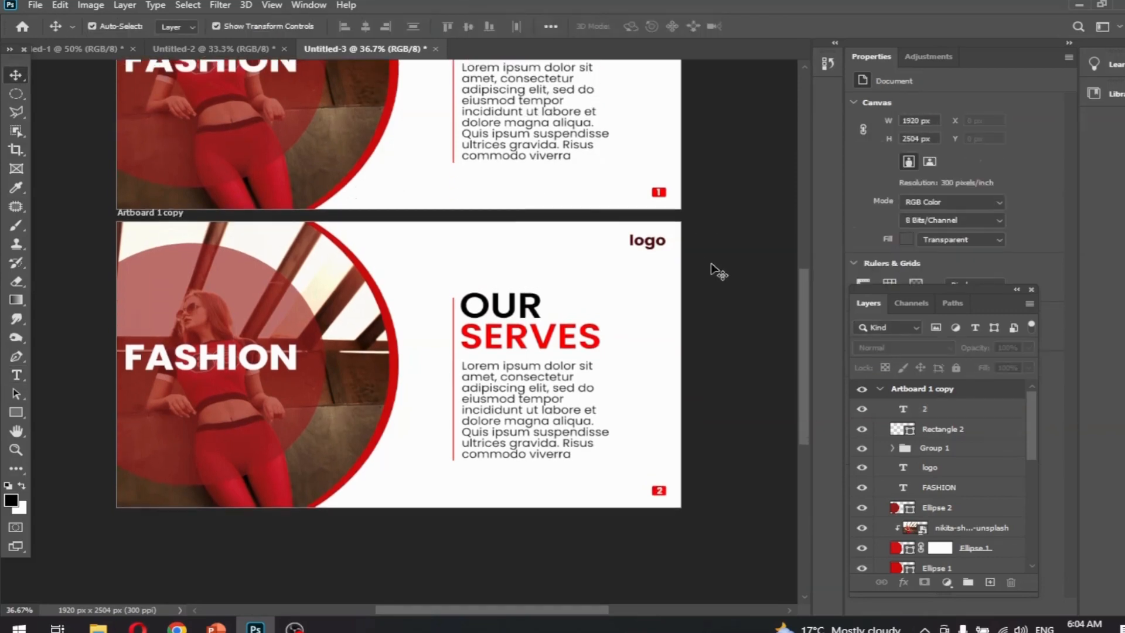
Step: Set the logo text's weight on the duplicated artboard to Regular
scroll(715, 270, up, 2)
click(654, 333)
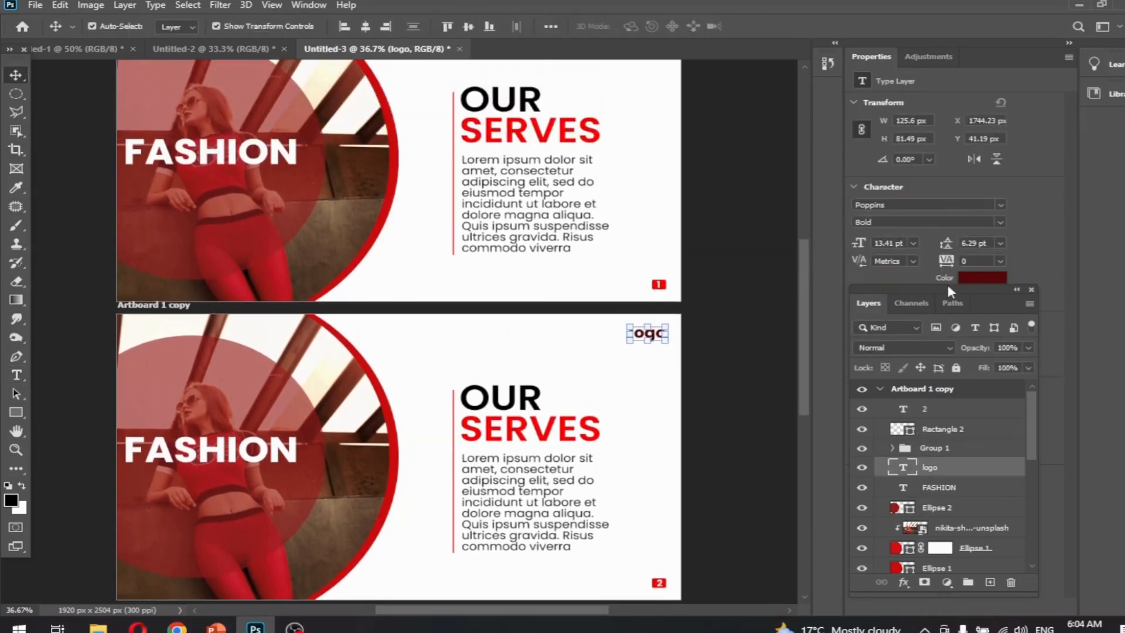
click(996, 223)
click(901, 304)
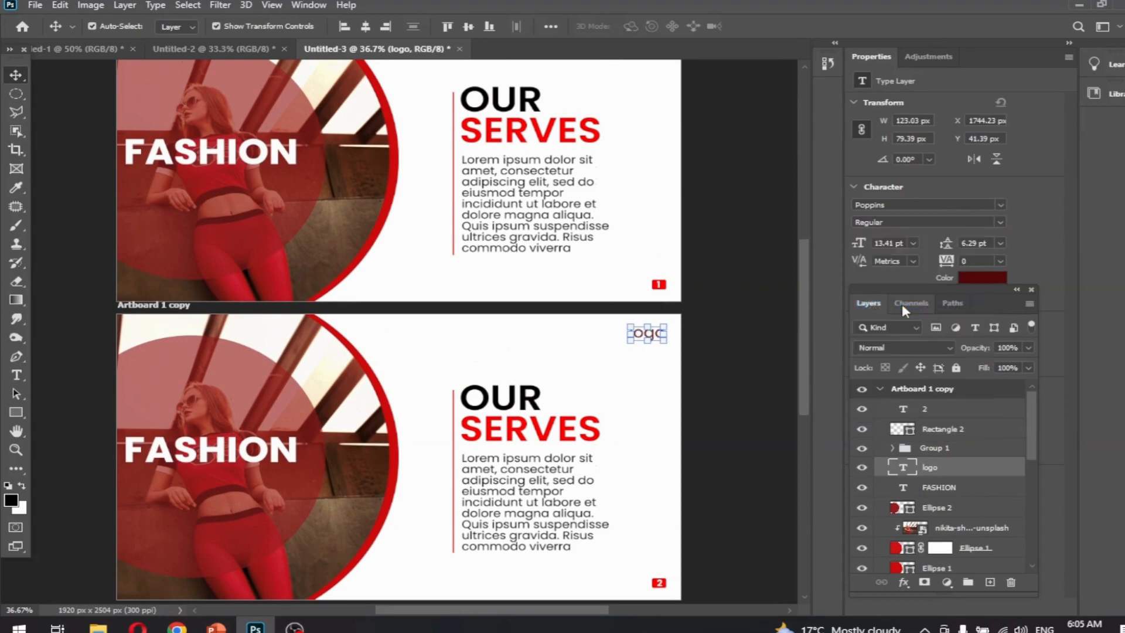
Step: Rewrite the duplicated artboard's logo text as LOGO in capitals and set its size to 12 pt
double_click(648, 333)
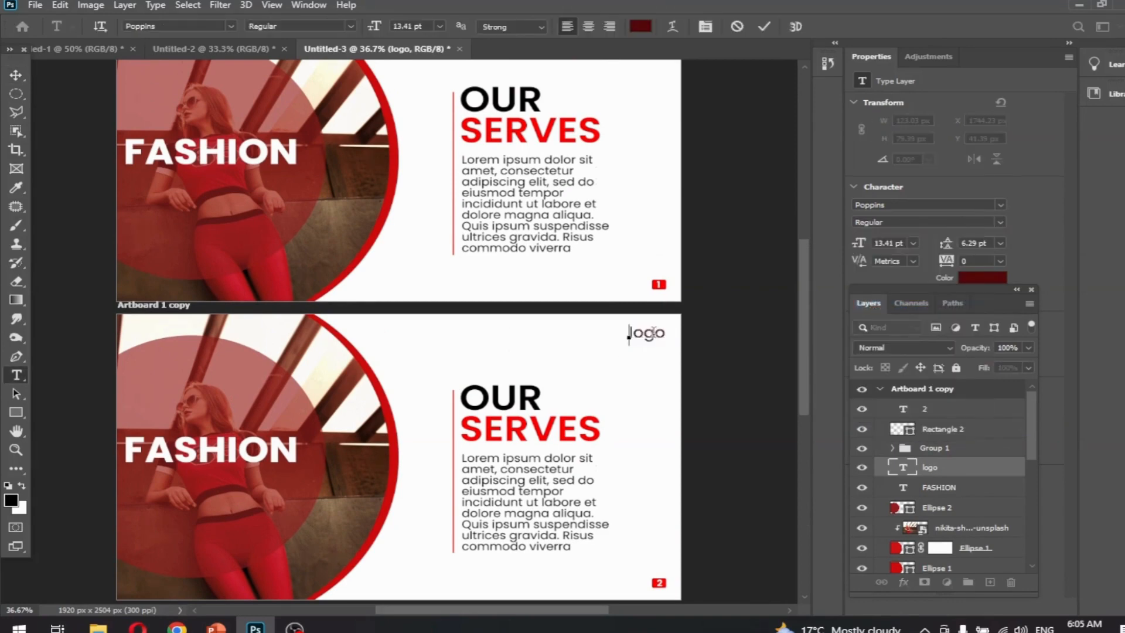
key(BackSpace)
text(LOGO)
key(ctrl+Return)
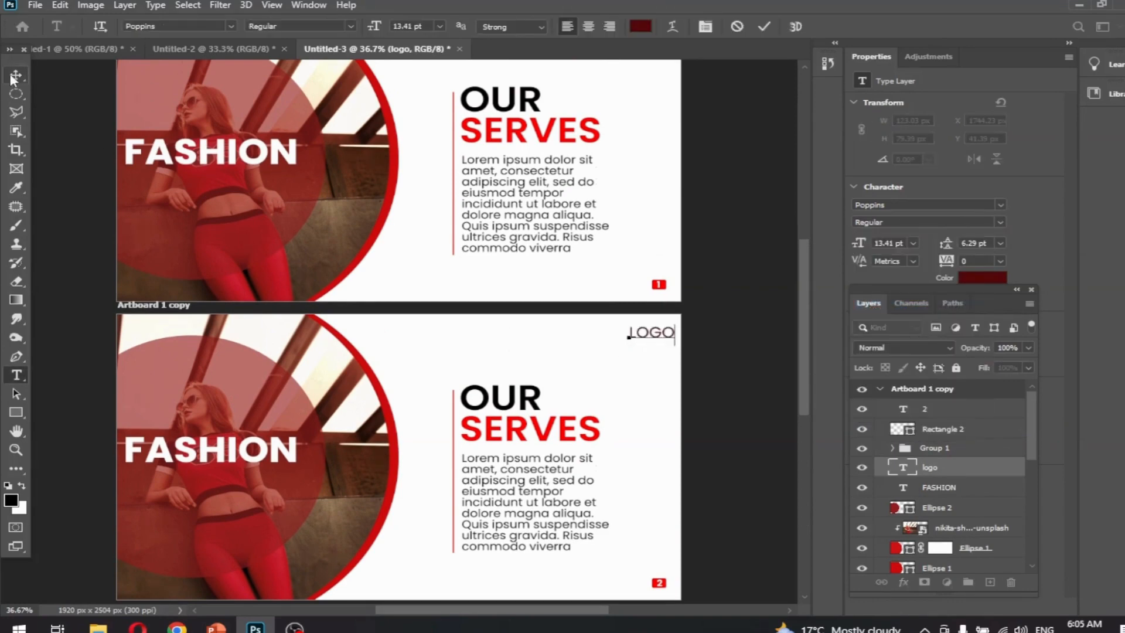
key(v)
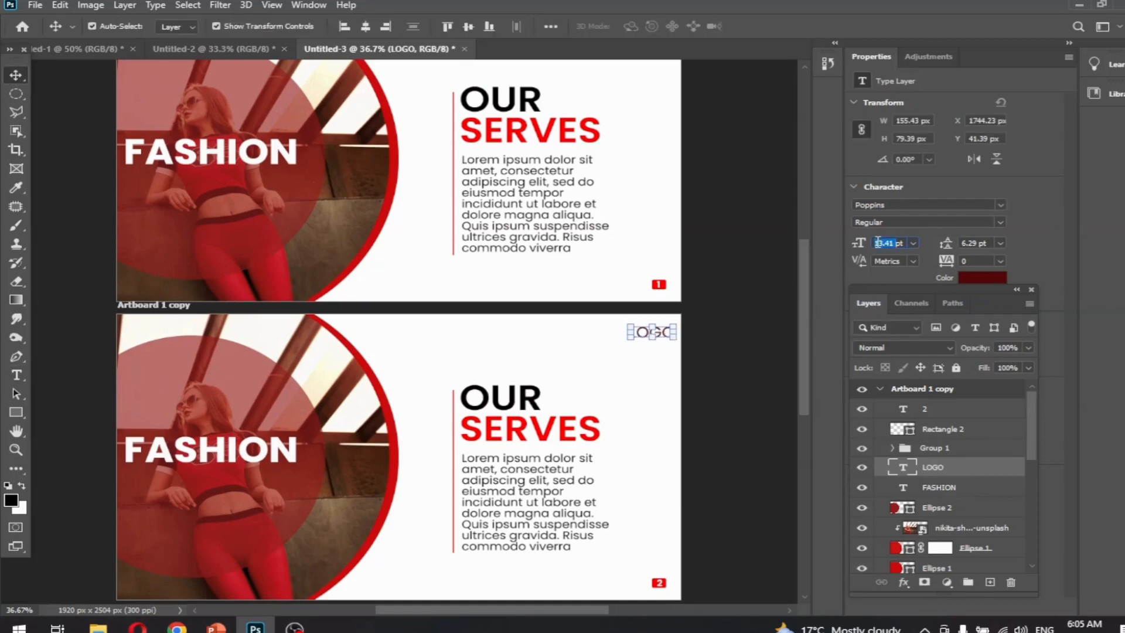
click(746, 309)
Step: Change the colour of the LOGO text on the duplicated artboard to bright red
scroll(747, 310, up, 1)
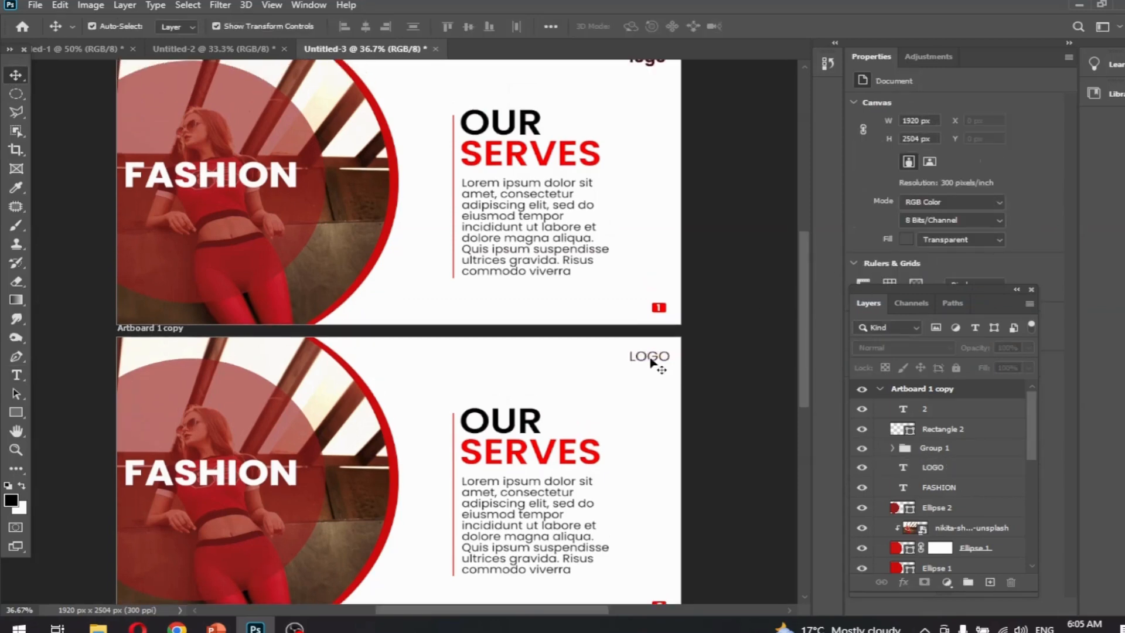
click(651, 361)
click(982, 277)
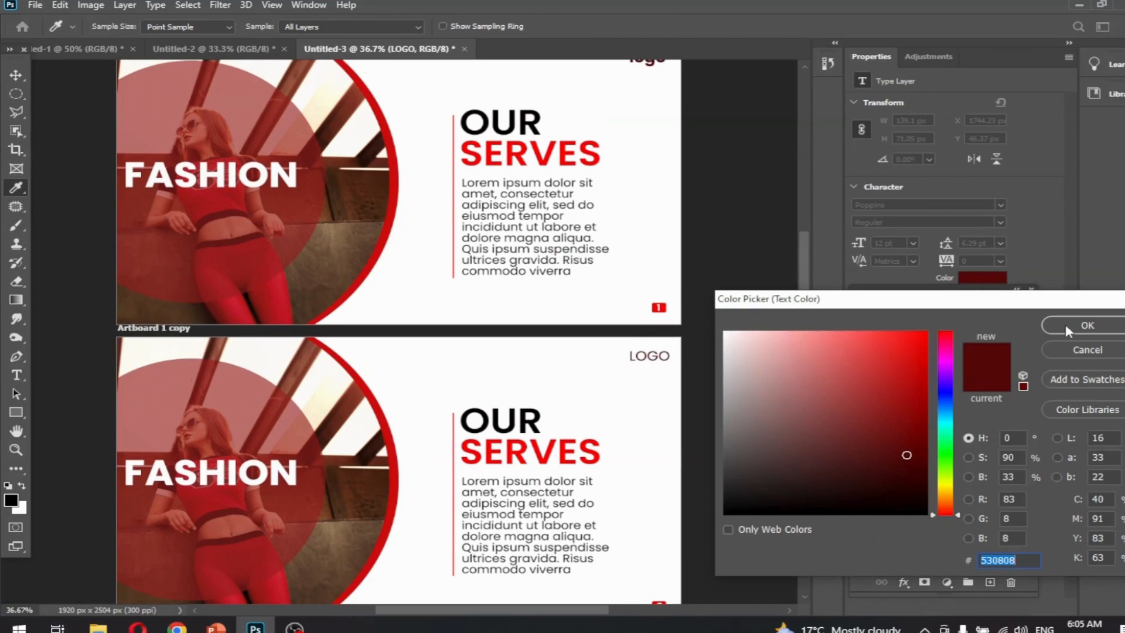
click(904, 340)
key(Return)
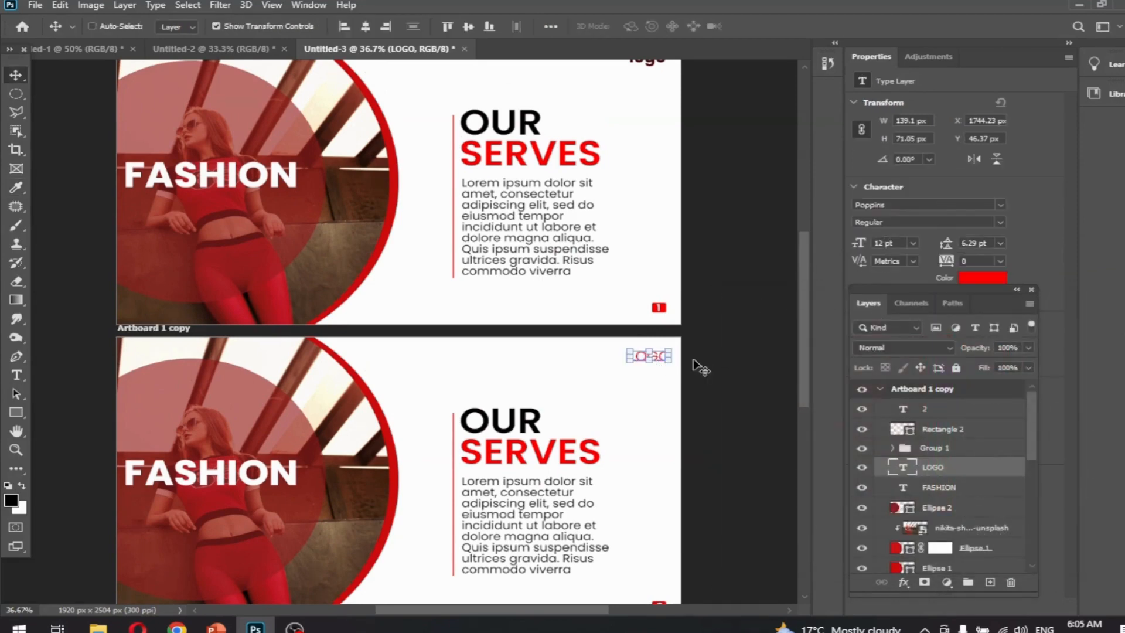
Step: Delete the first artboard's old logo text and paste a copy of the red LOGO text there
scroll(711, 369, up, 3)
click(672, 253)
click(648, 130)
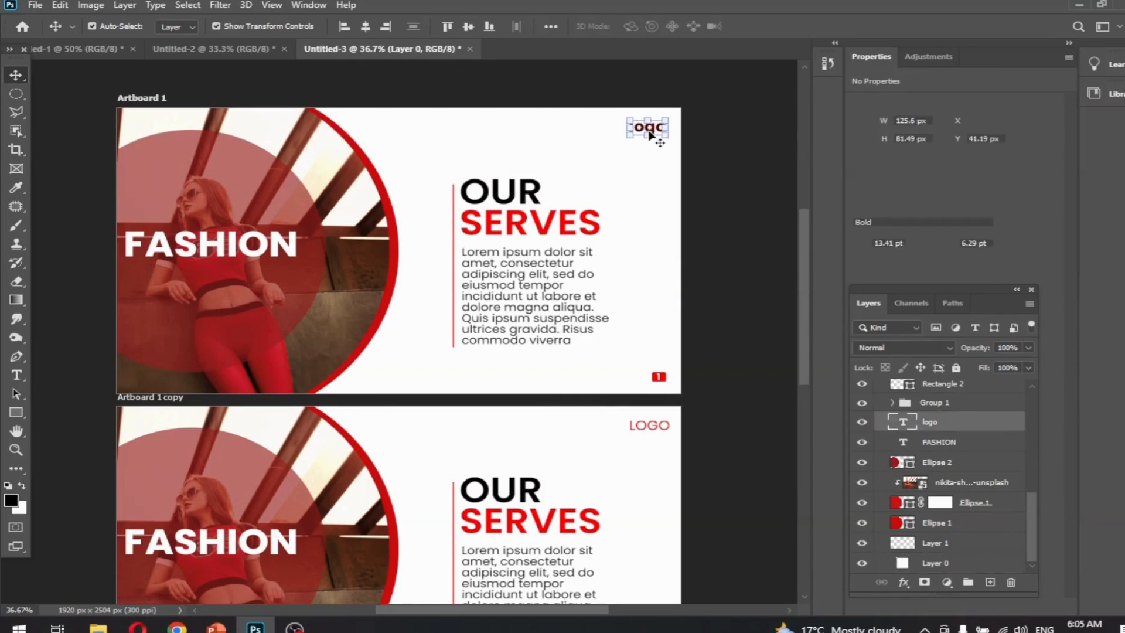
key(Delete)
key(ctrl+v)
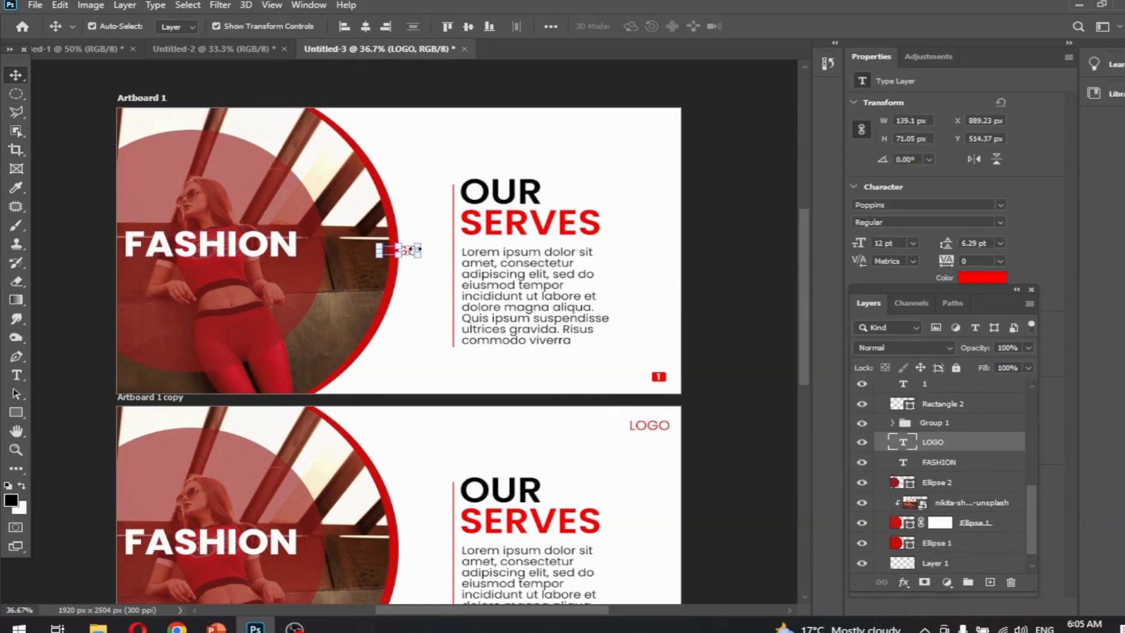